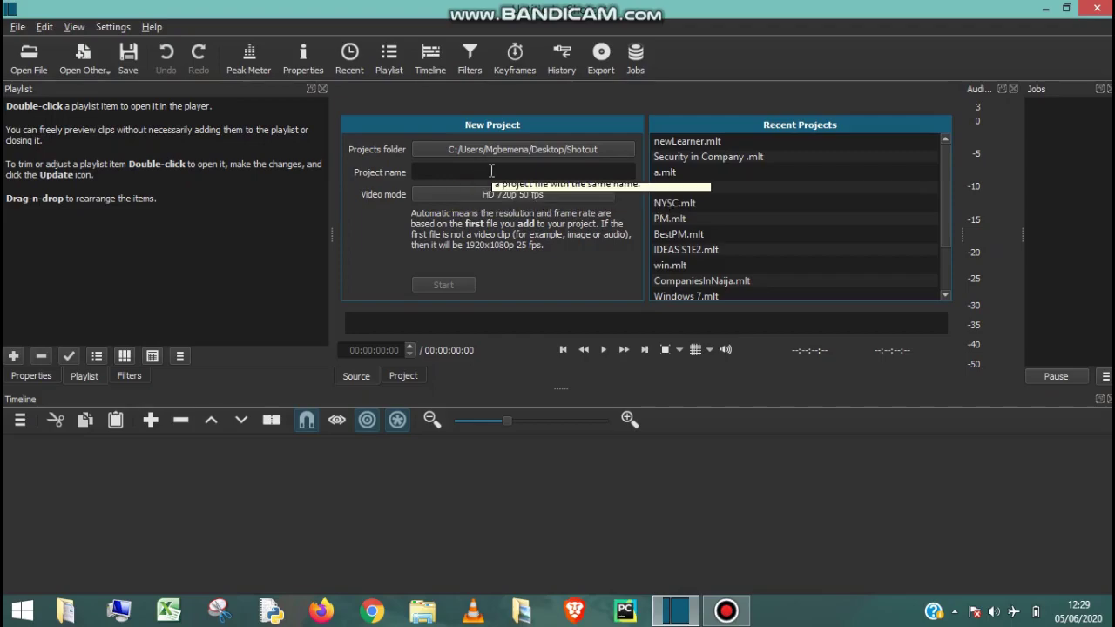
# Widen the Playlist panel and adjust the height of the Timeline panel
pyautogui.moveTo(561, 388); pyautogui.dragTo(562, 415)
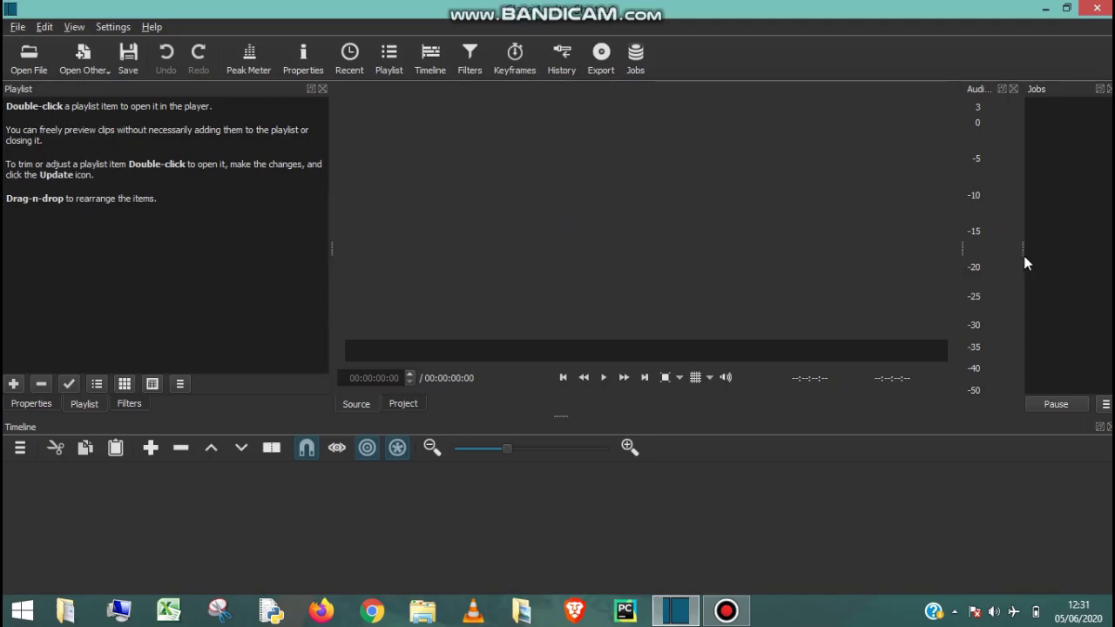
pyautogui.moveTo(958, 247); pyautogui.dragTo(994, 247)
pyautogui.moveTo(329, 245); pyautogui.dragTo(366, 247)
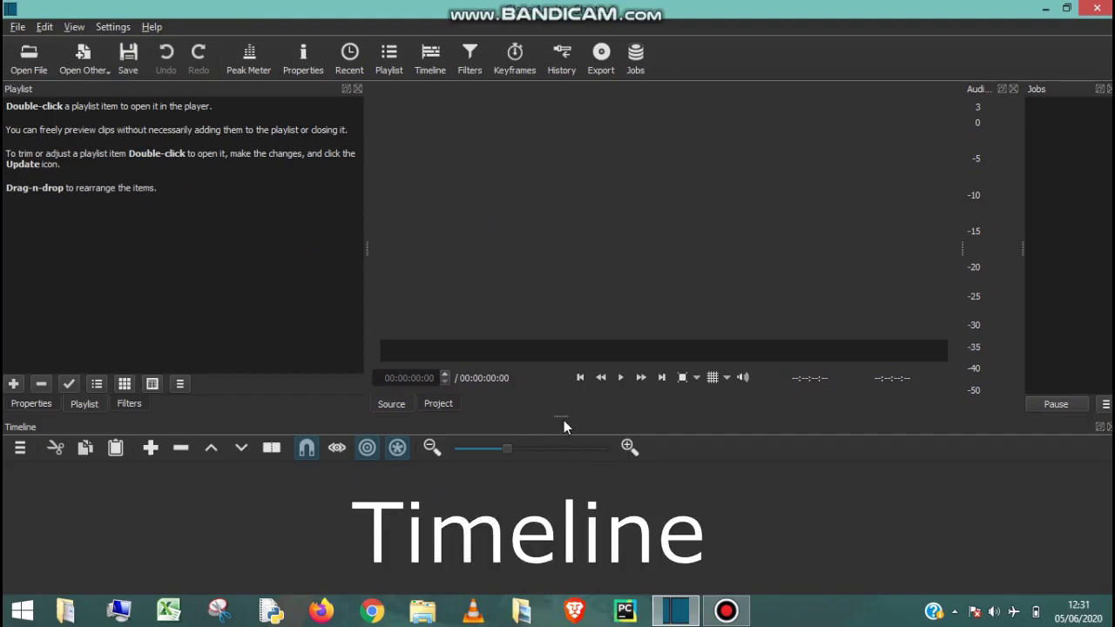
pyautogui.moveTo(563, 419); pyautogui.dragTo(564, 390)
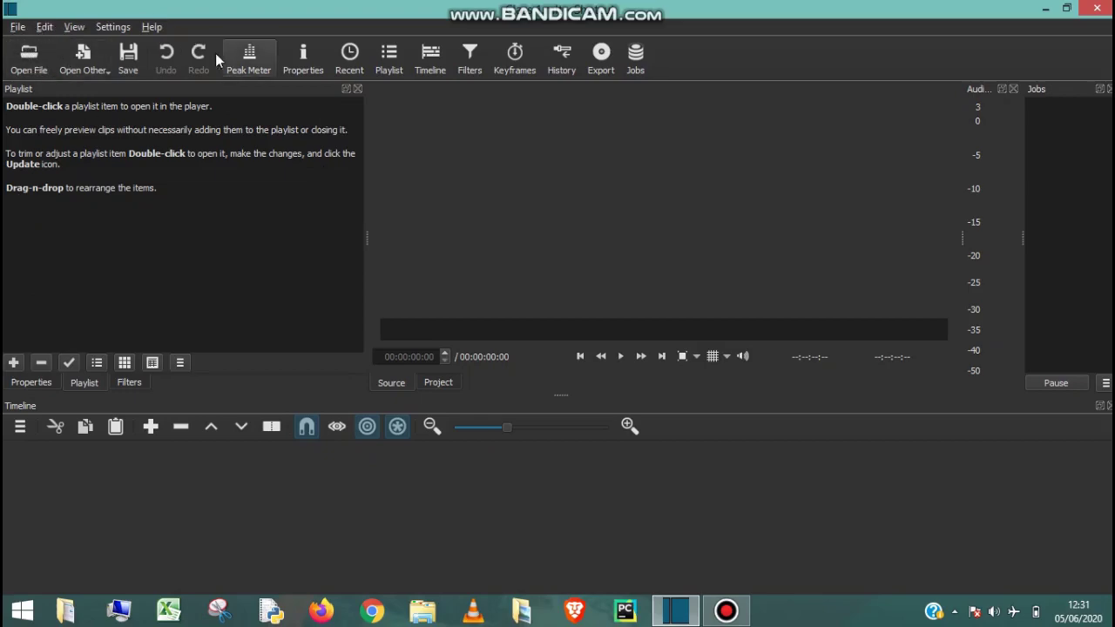
pyautogui.click(20, 27)
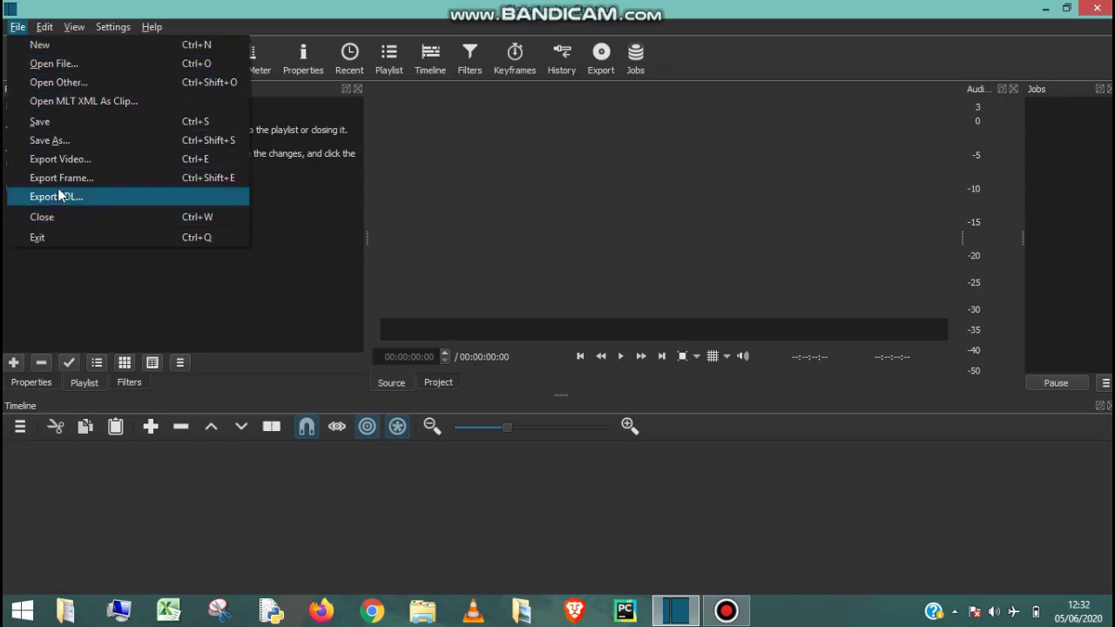
pyautogui.moveTo(44, 29)
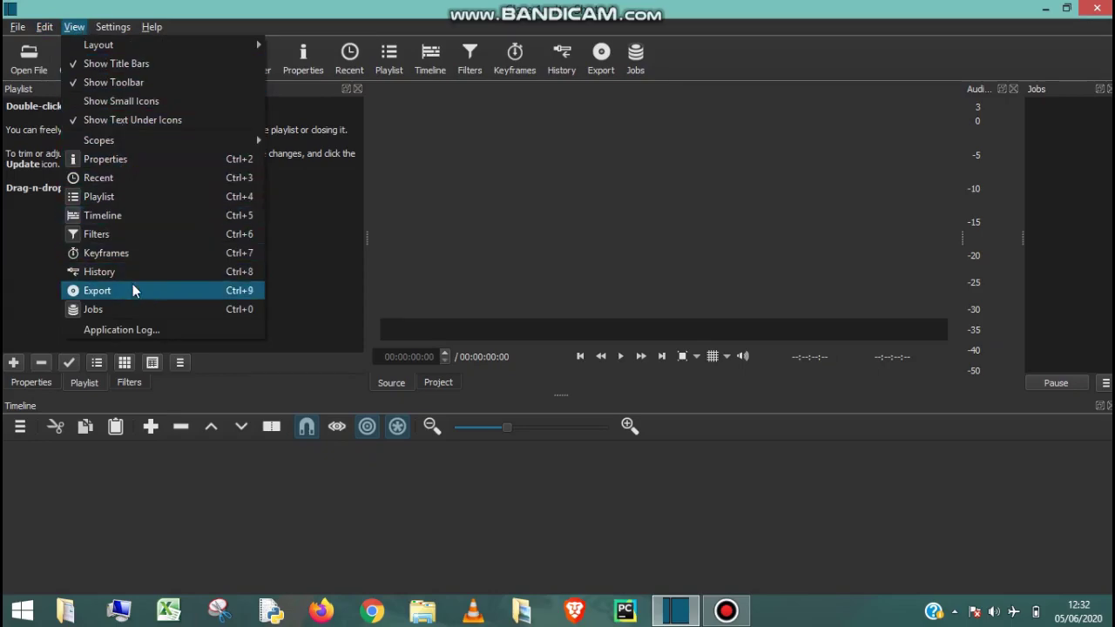
pyautogui.moveTo(111, 29)
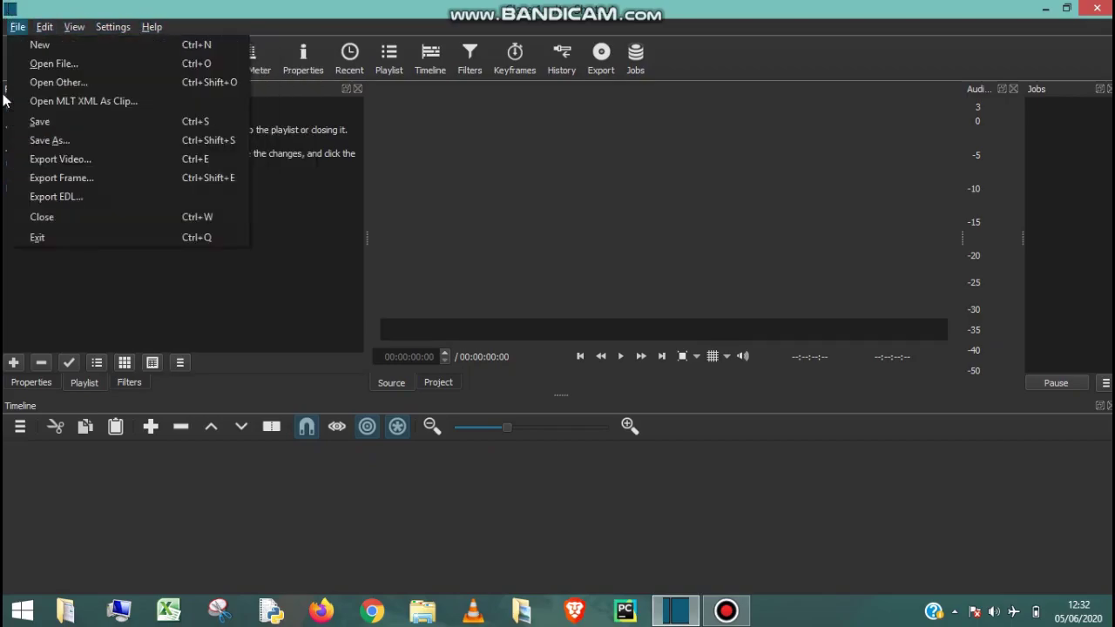
pyautogui.click(288, 268)
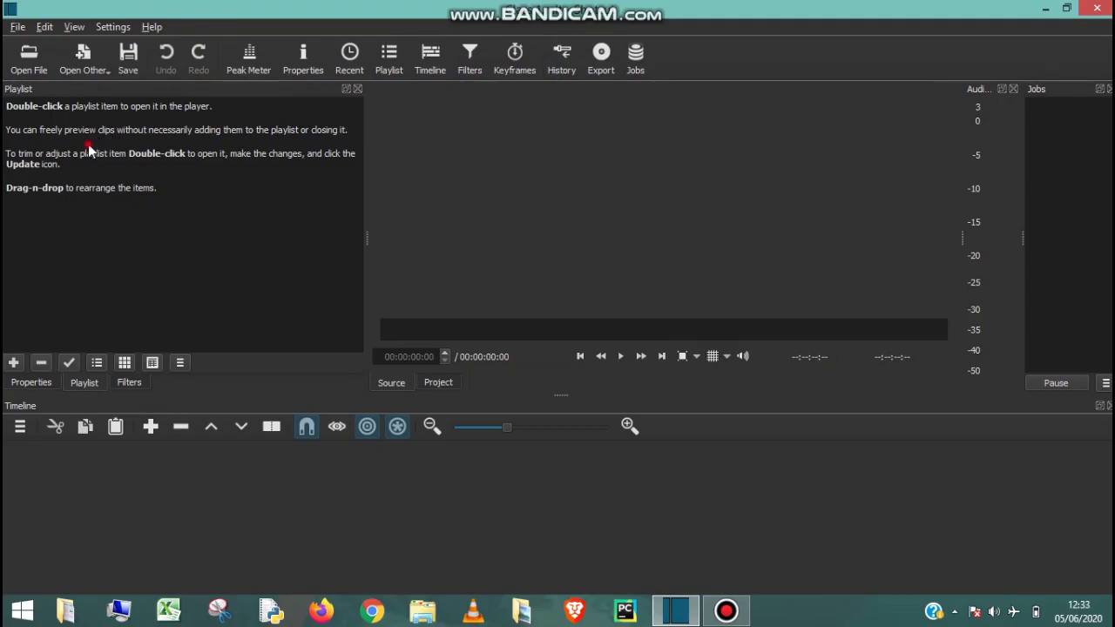
# Open the video THE MAJESTIQUE from the PWAN VIDEO folder and decline its conversion to an edit-friendly format
pyautogui.click(27, 54)
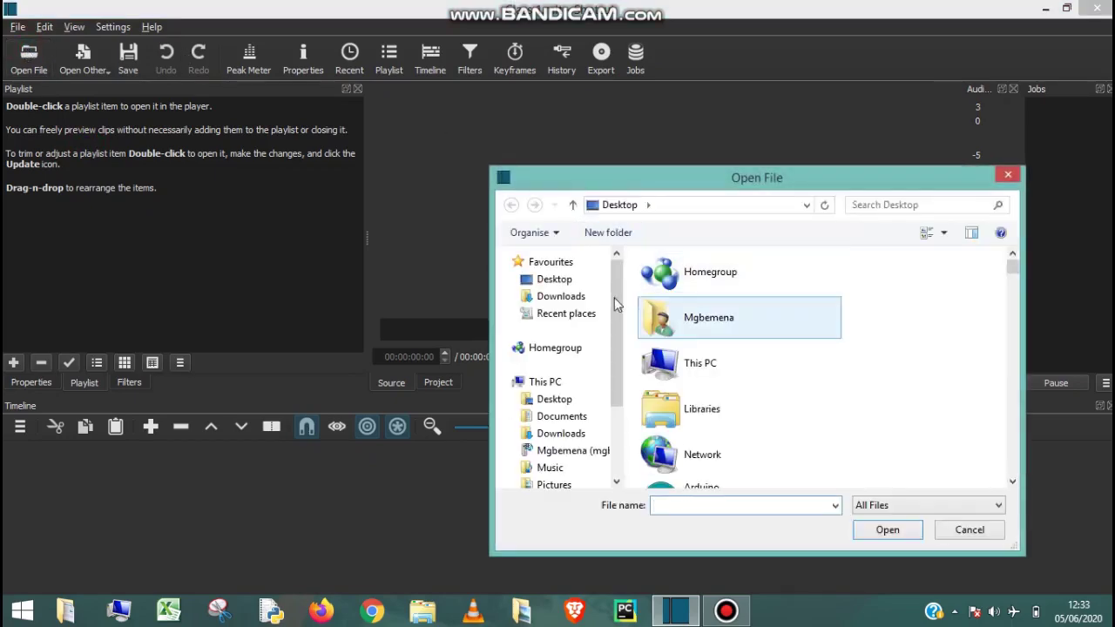
pyautogui.click(567, 402)
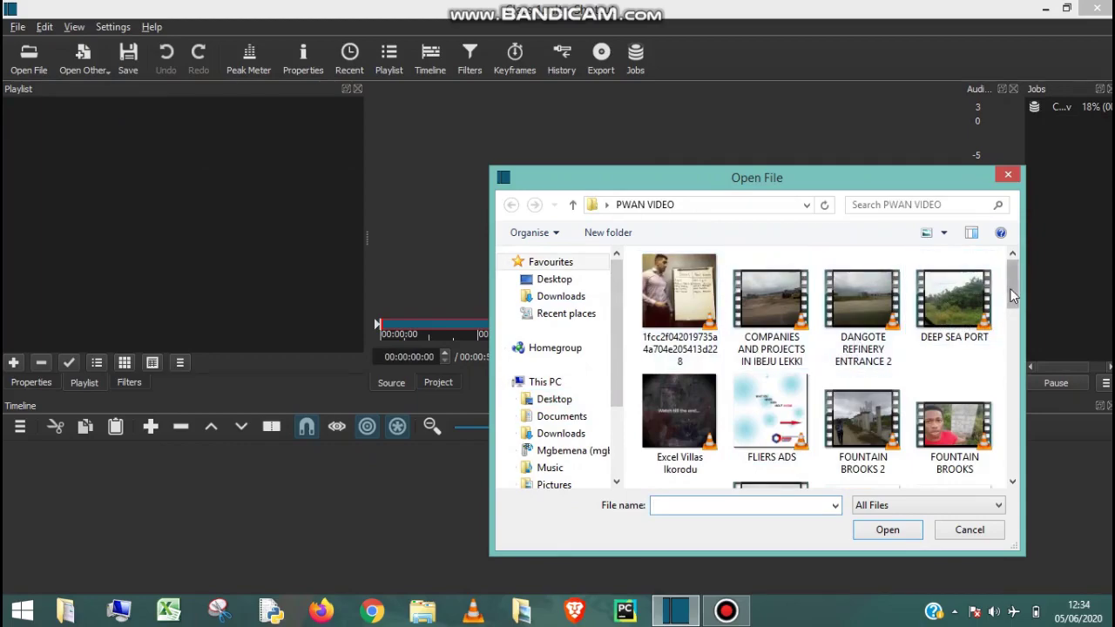
pyautogui.moveTo(1011, 288); pyautogui.dragTo(1015, 395)
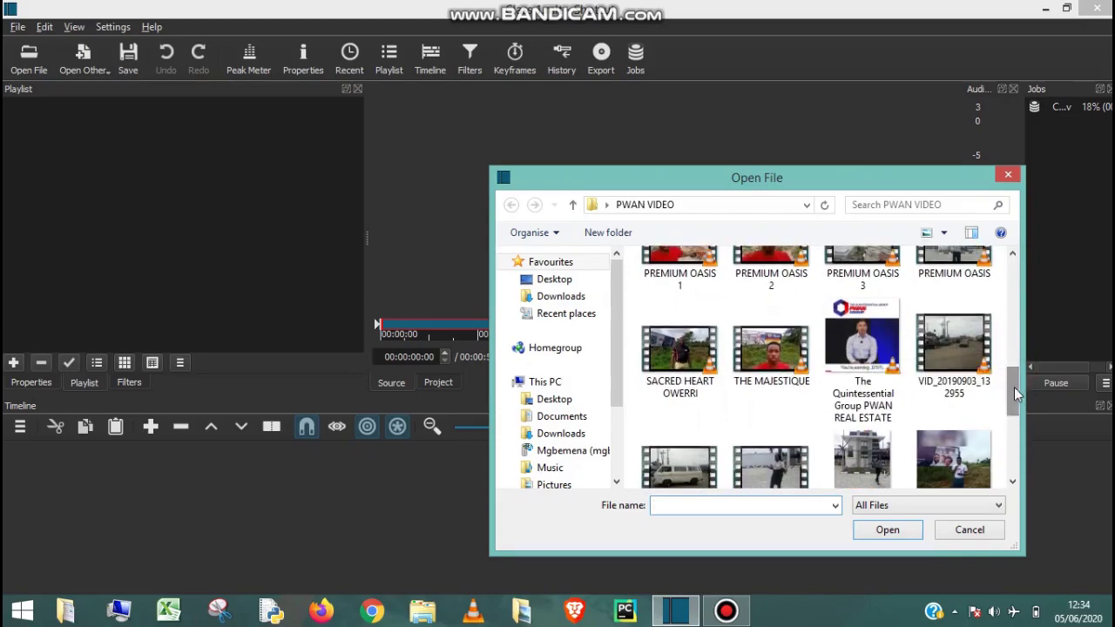
pyautogui.click(765, 364)
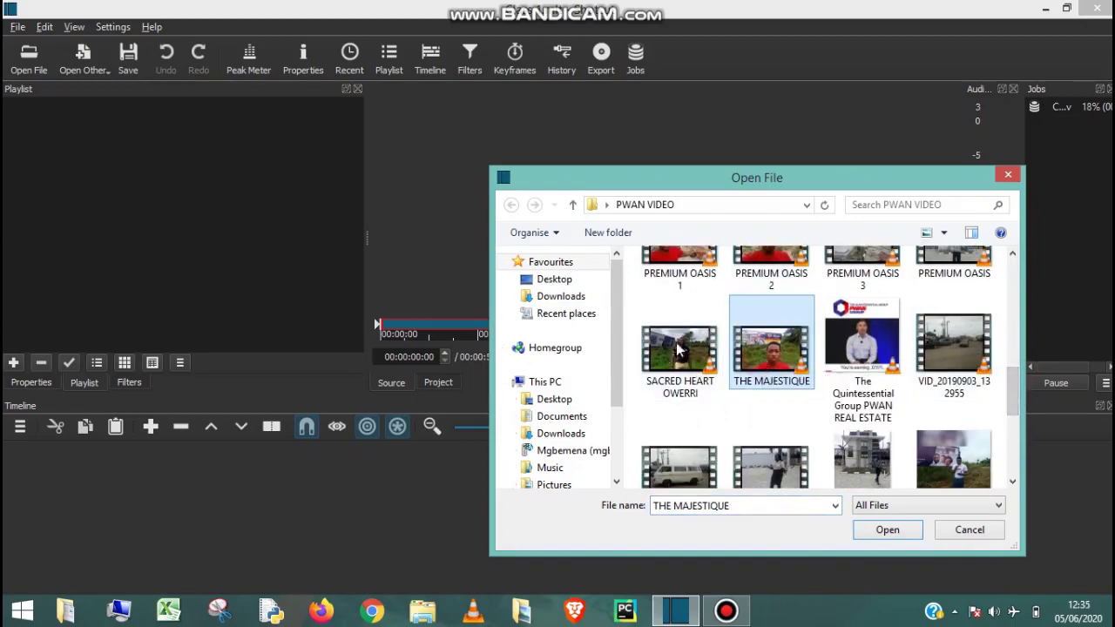
pyautogui.click(875, 531)
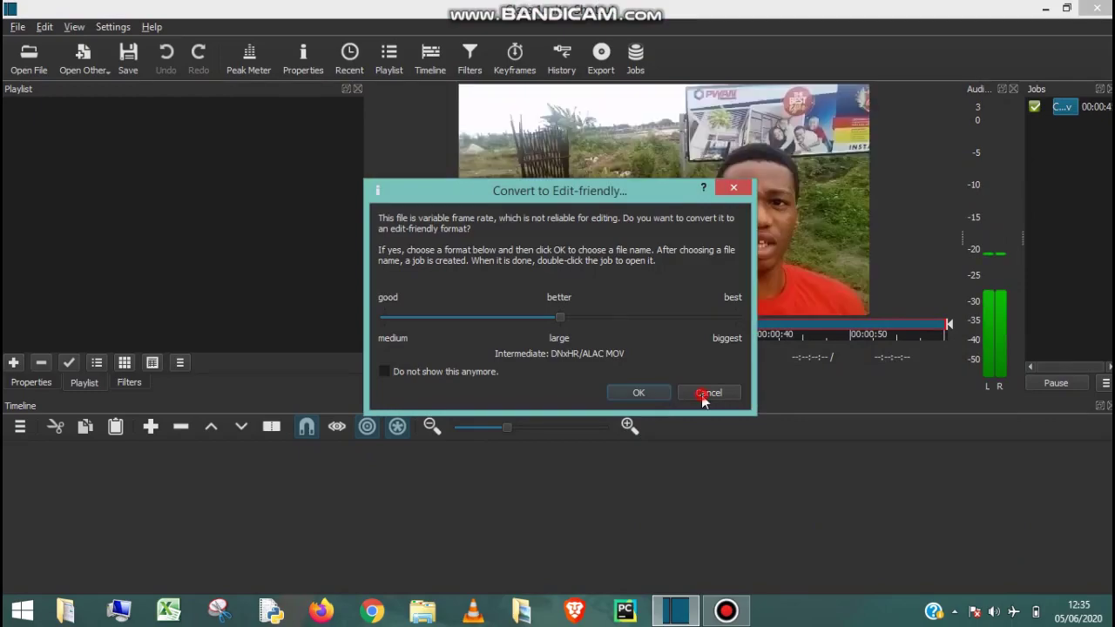
pyautogui.click(702, 395)
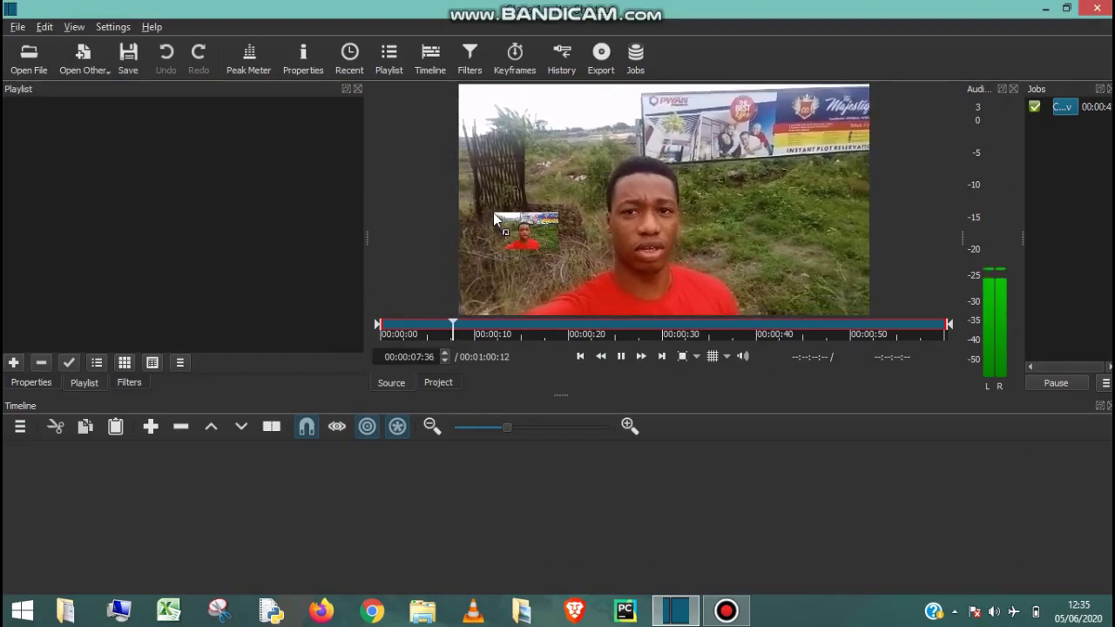
# Pause the source video and add it to the playlist
pyautogui.moveTo(493, 213); pyautogui.dragTo(533, 230)
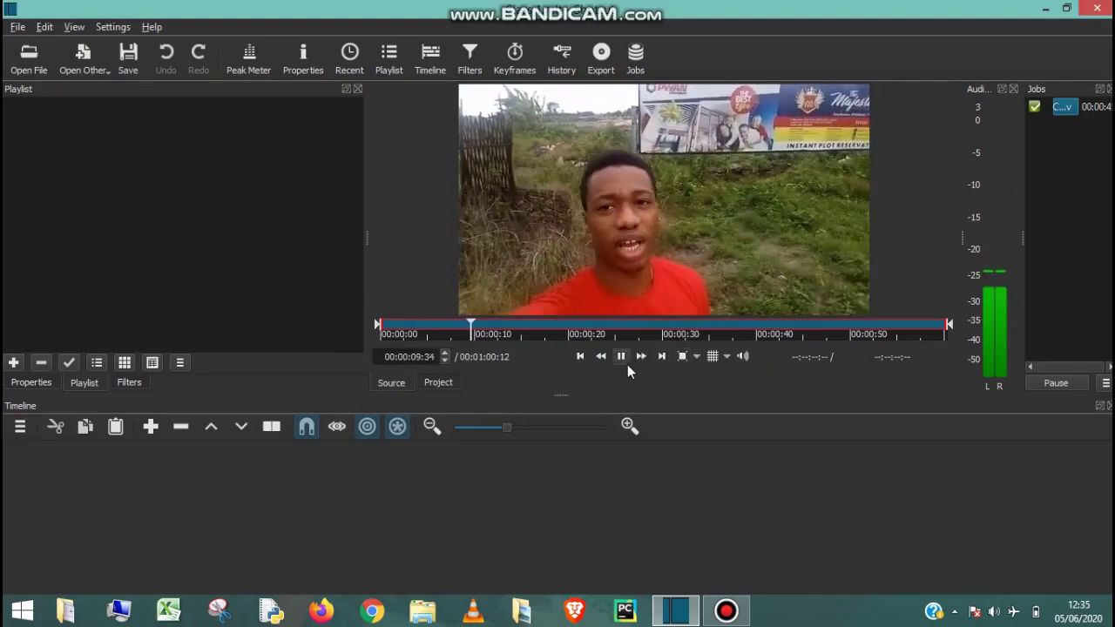
pyautogui.click(621, 356)
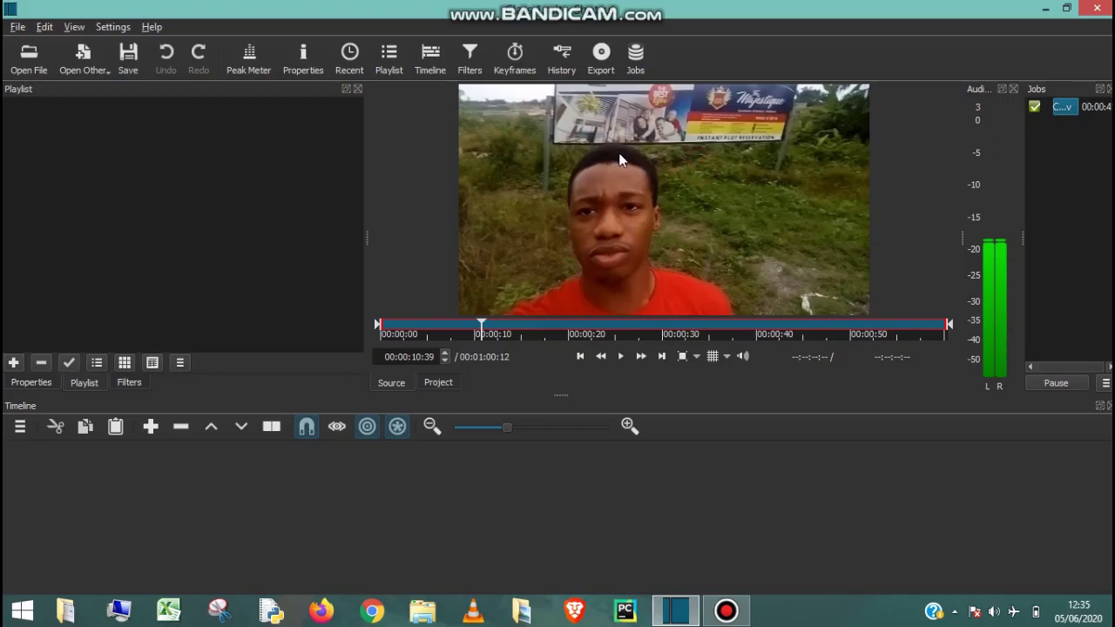
pyautogui.moveTo(619, 157); pyautogui.dragTo(98, 123)
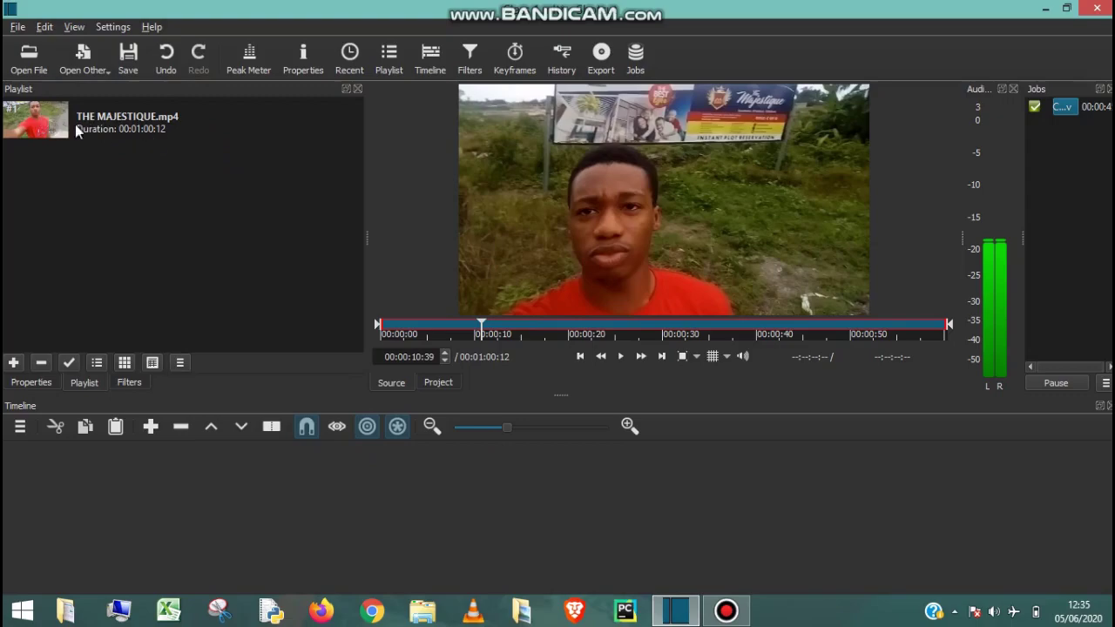
# Load THE MAJESTIQUE.mp4 from the playlist into the player and place it at the start of a new timeline video track
pyautogui.click(214, 126)
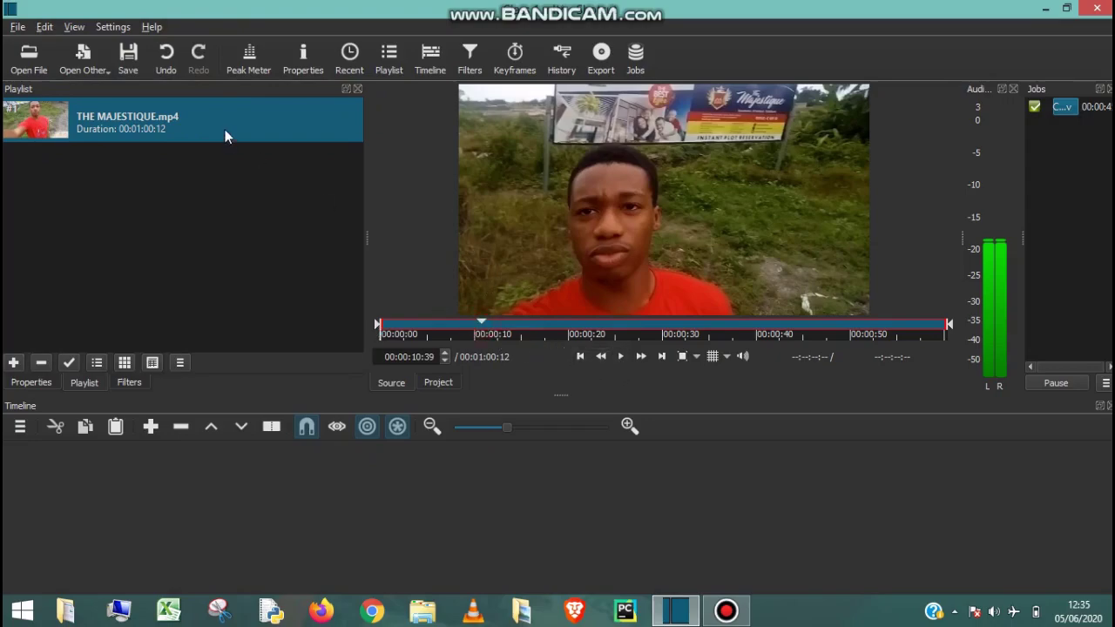
pyautogui.doubleClick(203, 130)
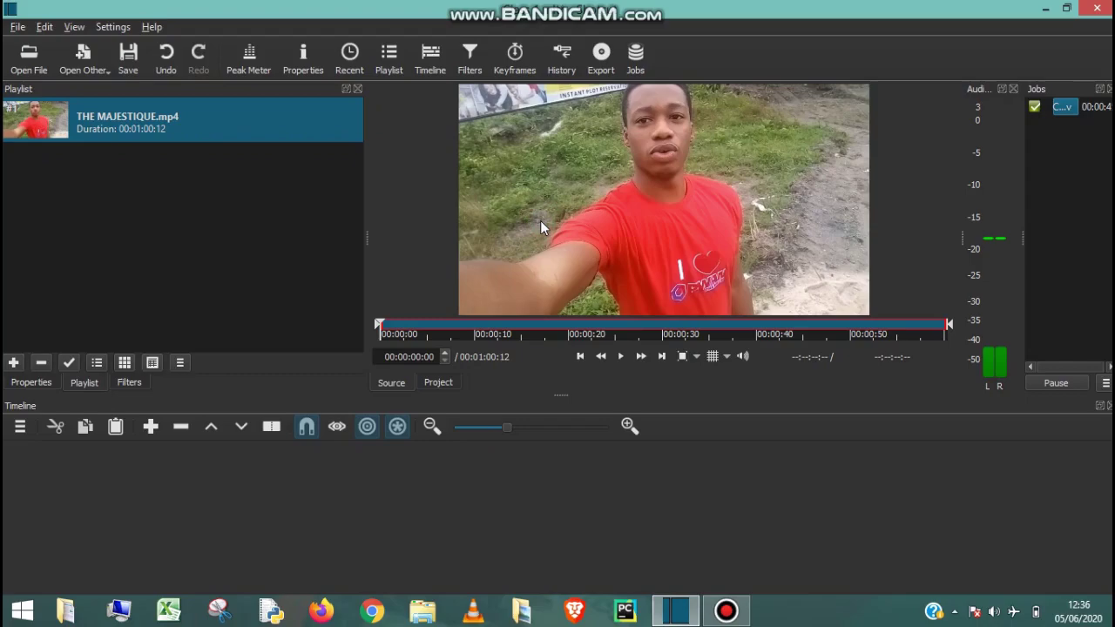
pyautogui.moveTo(540, 220); pyautogui.dragTo(266, 467)
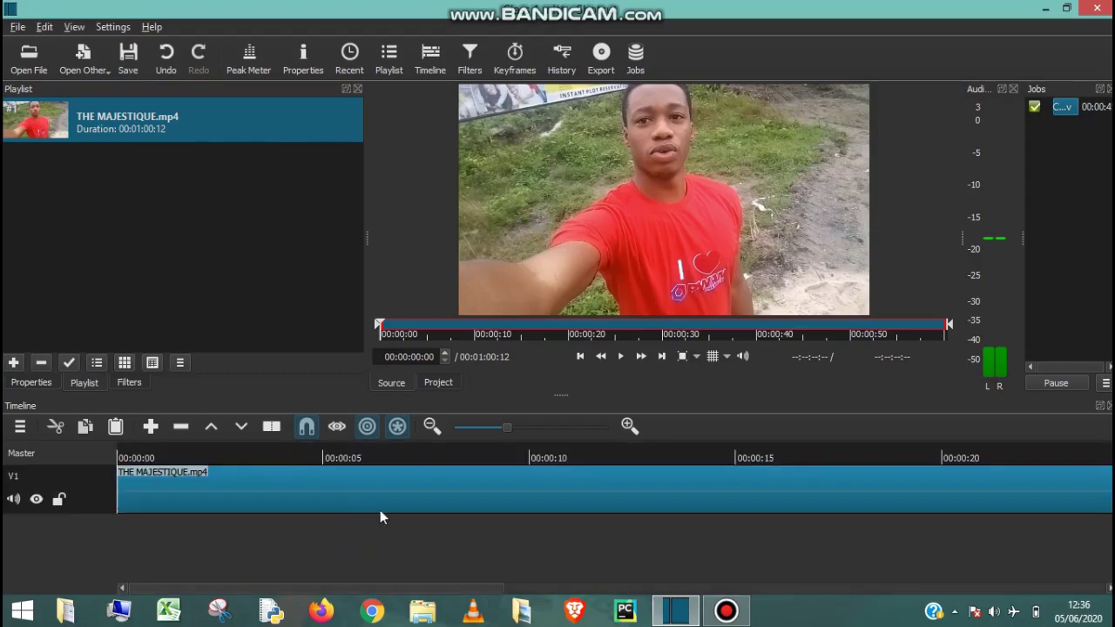
pyautogui.click(380, 509)
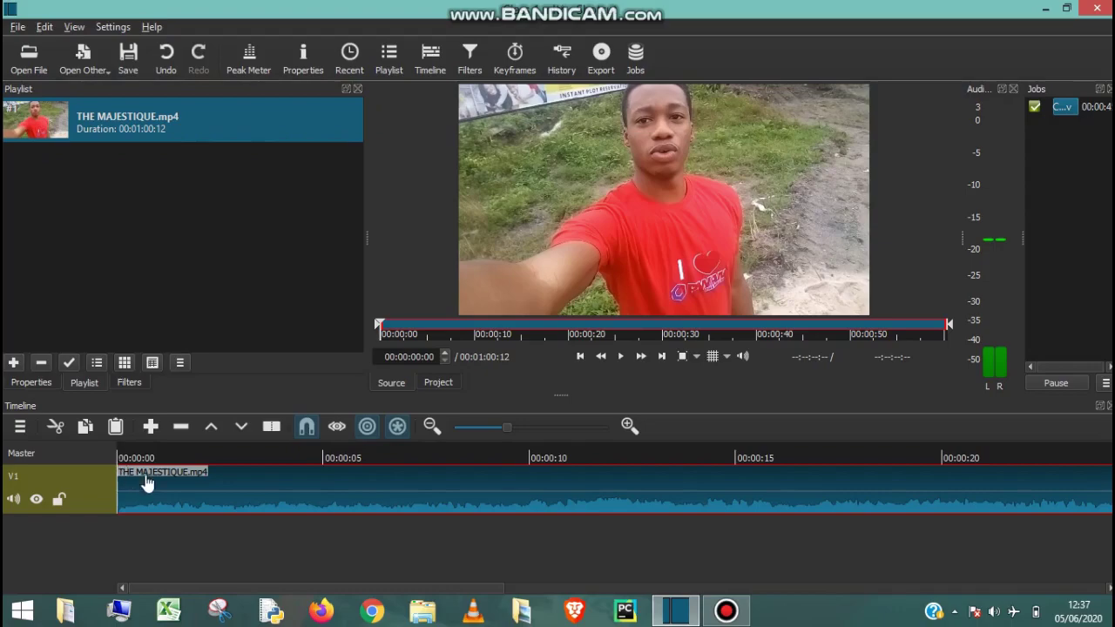
# Preview the timeline clip from several playhead positions and return the playhead to the start
pyautogui.click(234, 471)
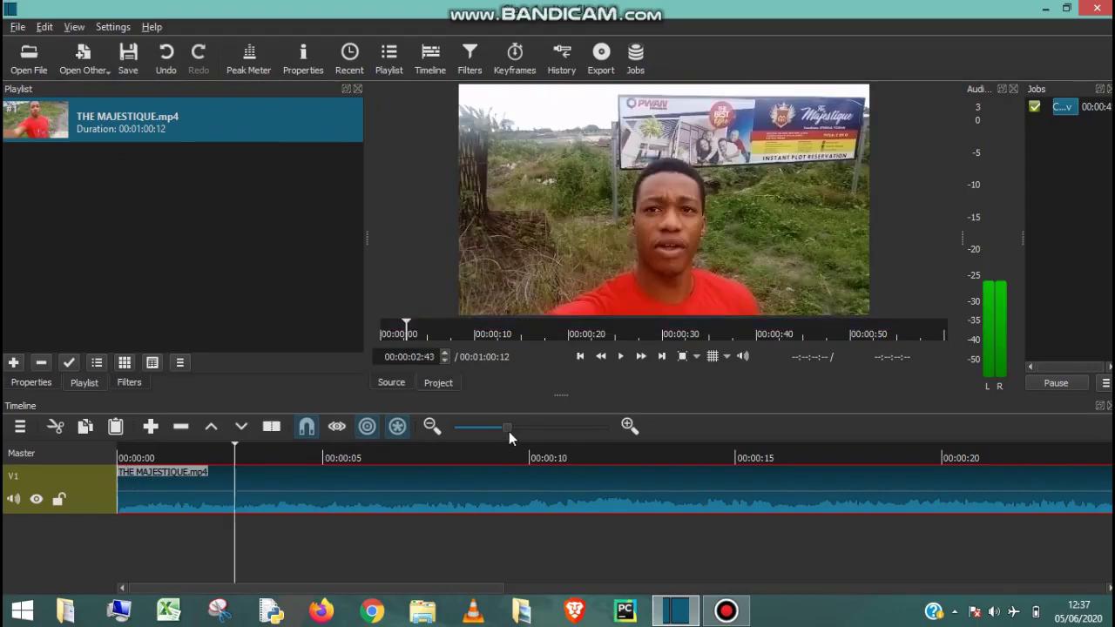
pyautogui.press('space')
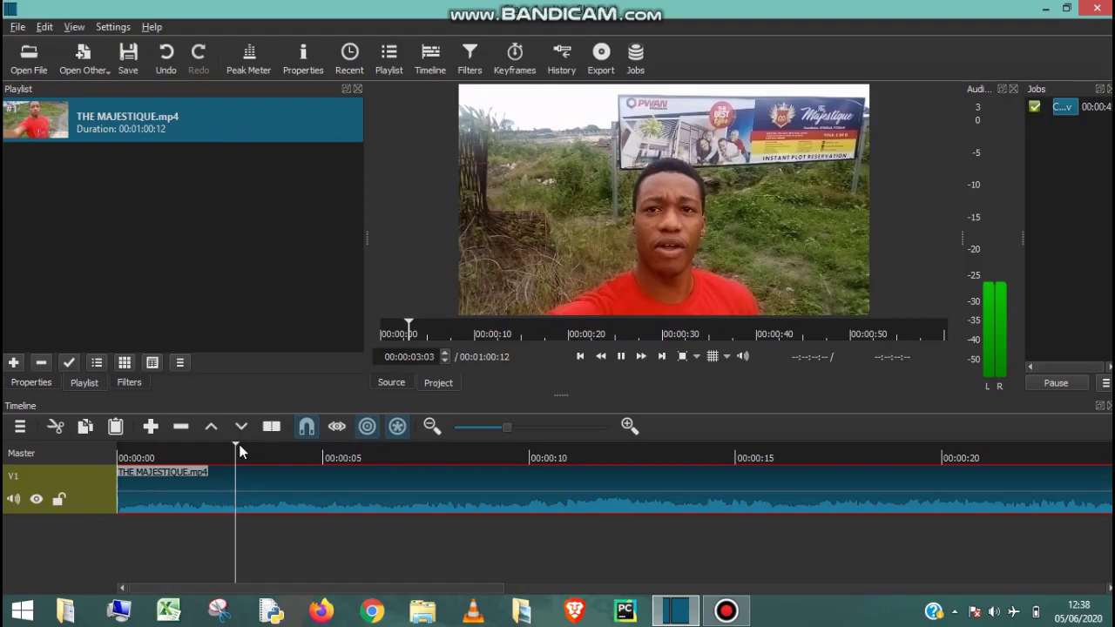
pyautogui.click(430, 480)
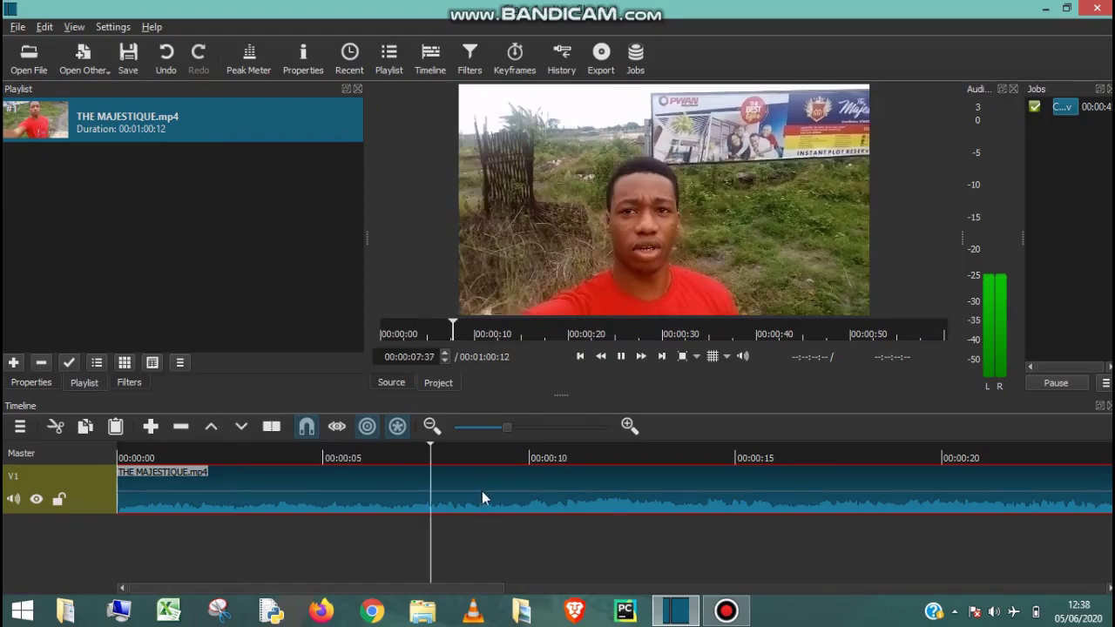
pyautogui.click(484, 495)
pyautogui.moveTo(485, 453); pyautogui.dragTo(102, 446)
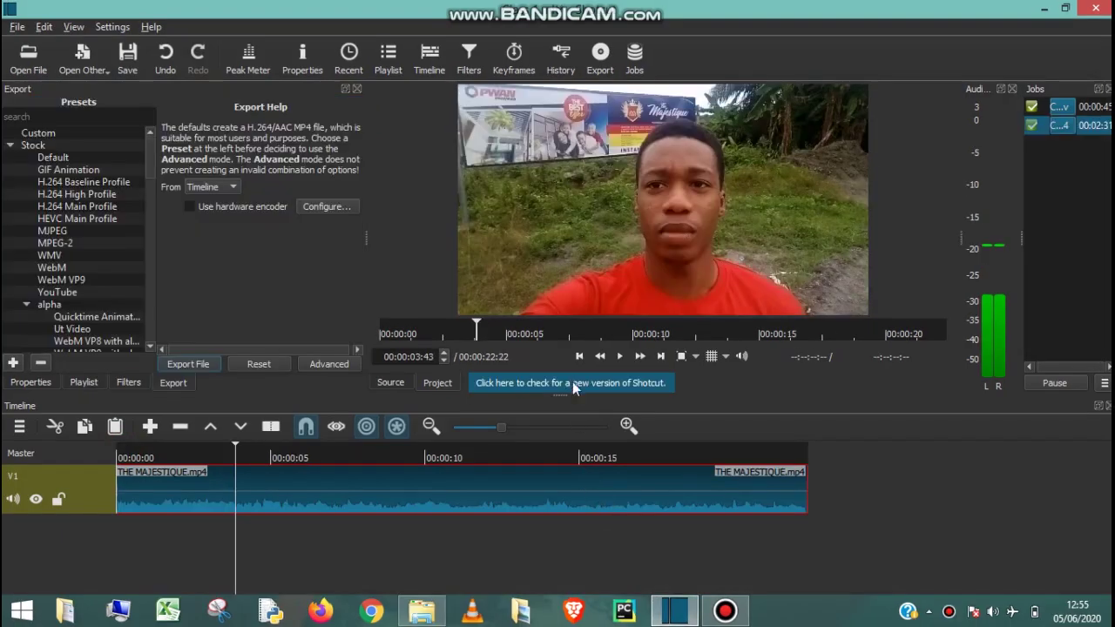
# Split the clip on track V1 at 00:00:03:26
pyautogui.click(234, 453)
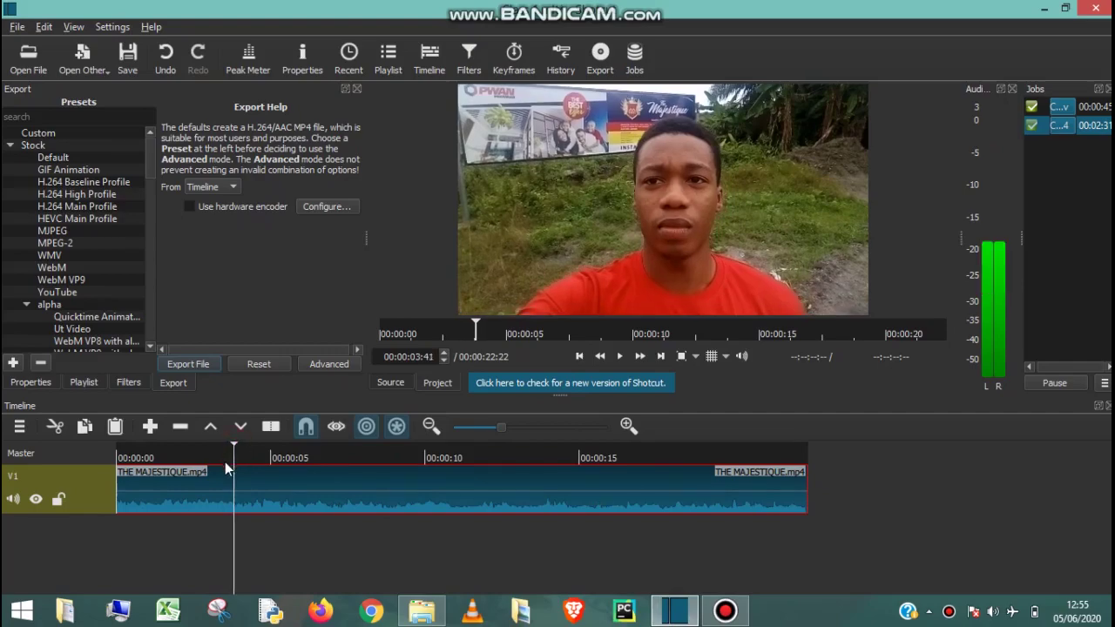
pyautogui.click(225, 462)
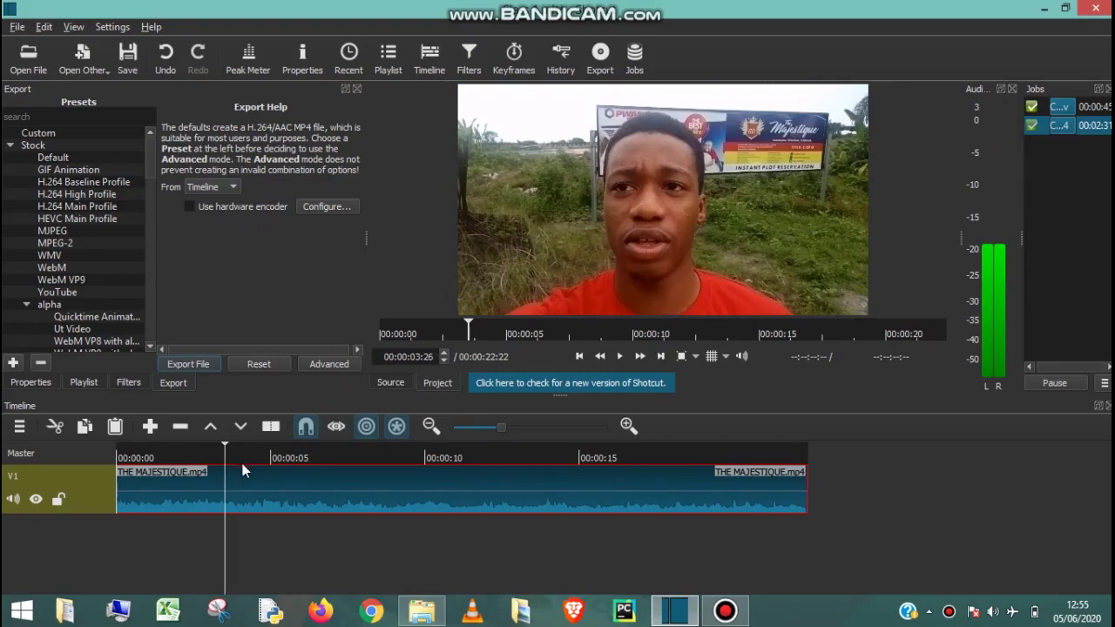
pyautogui.press('s')
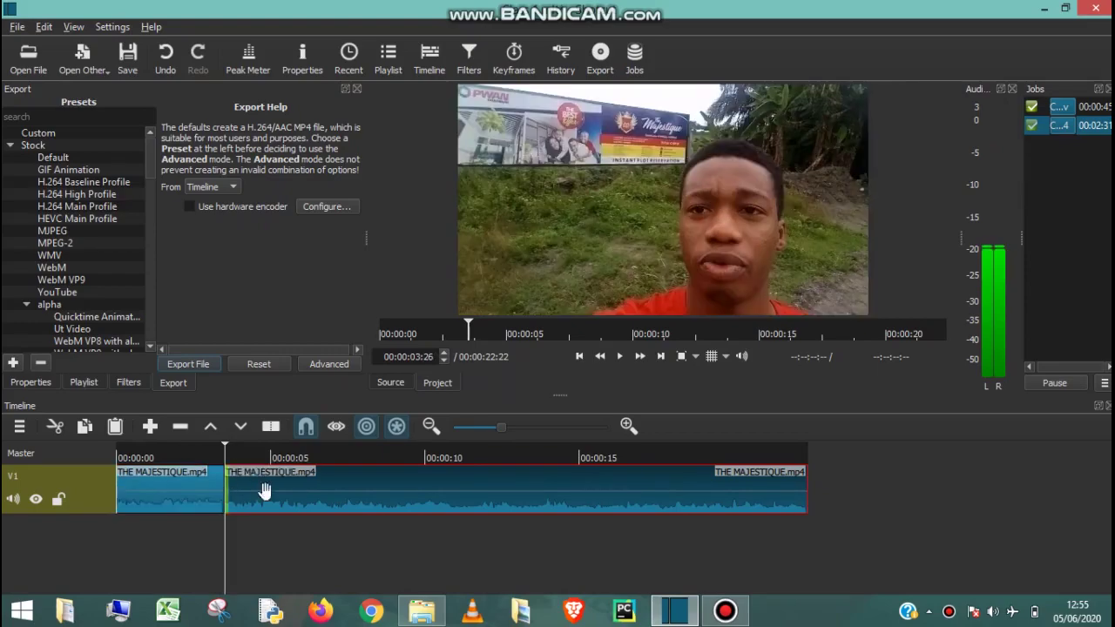
pyautogui.rightClick(289, 487)
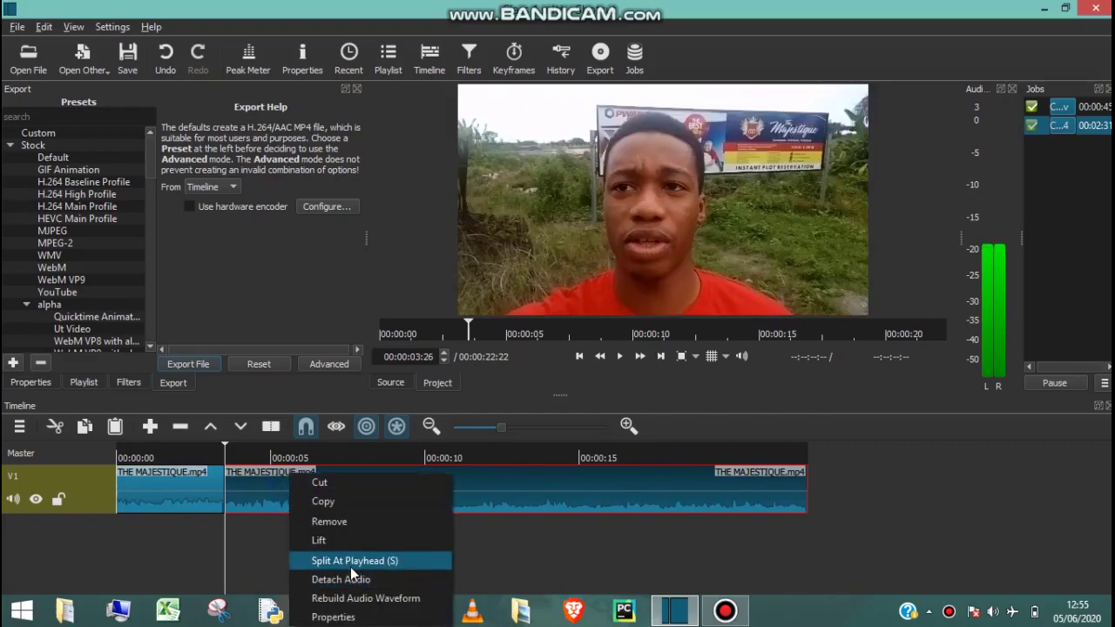
pyautogui.click(397, 562)
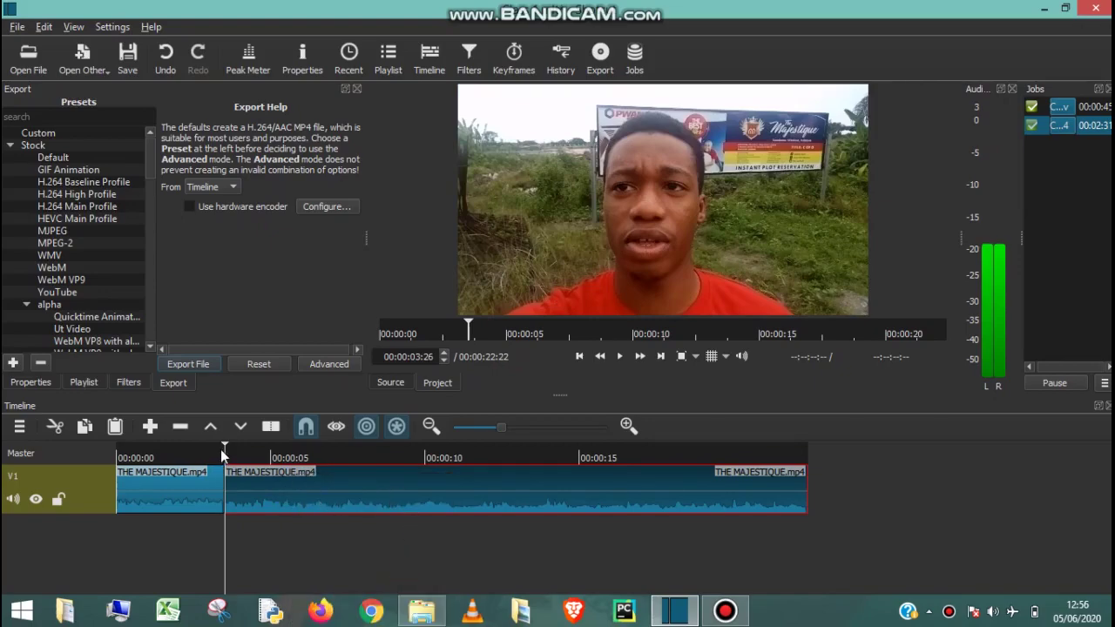
# Split the second segment on track V1 at 00:00:06:41
pyautogui.click(358, 484)
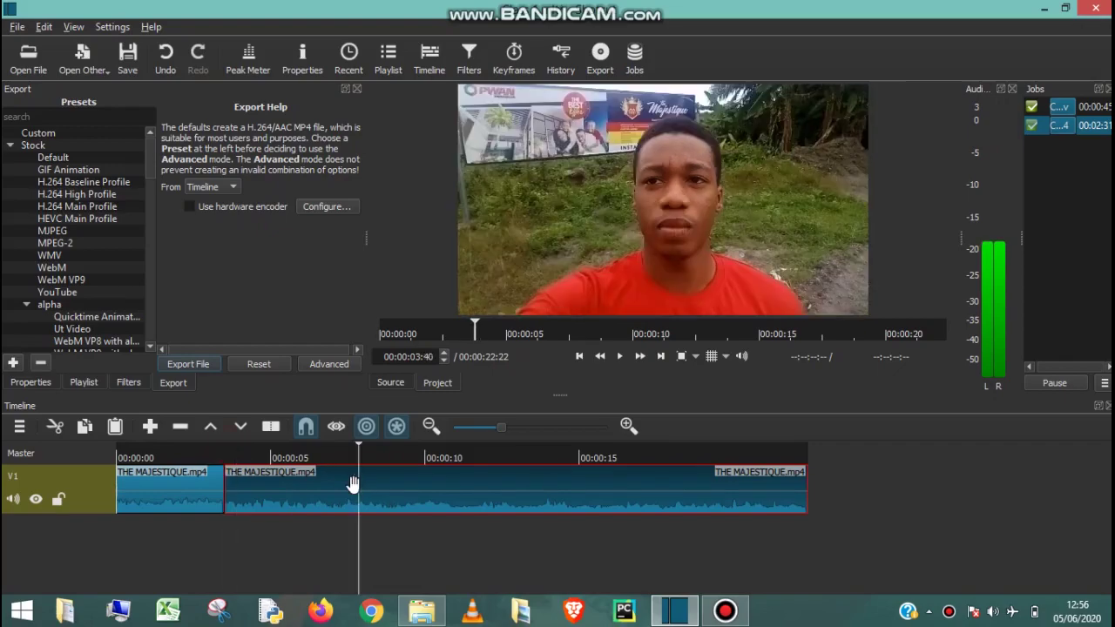
pyautogui.click(352, 454)
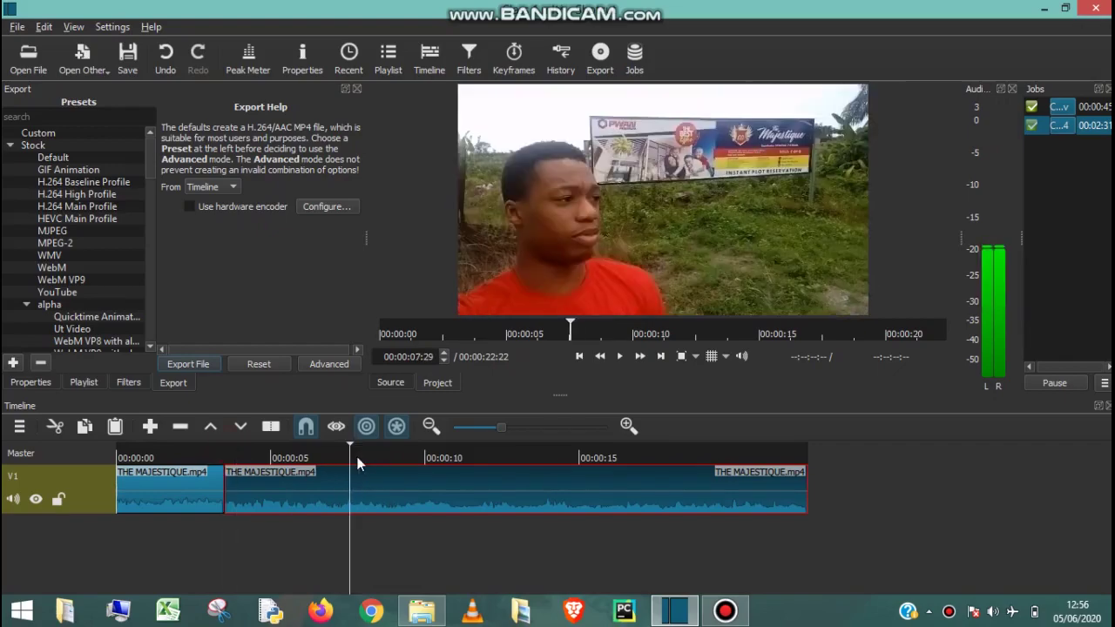
pyautogui.moveTo(350, 453); pyautogui.dragTo(326, 452)
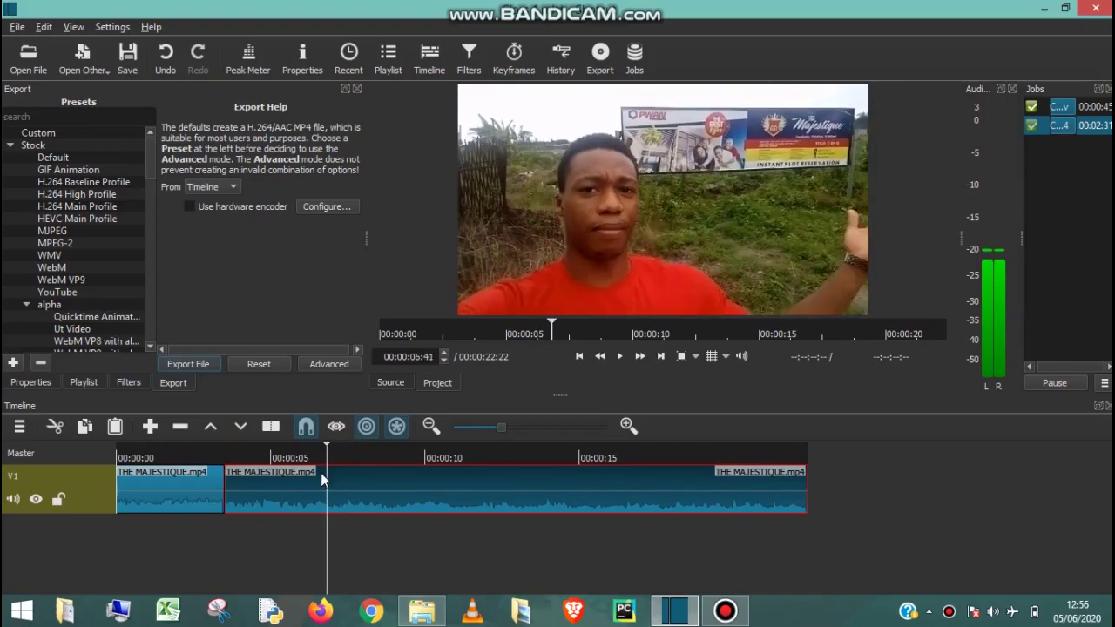
pyautogui.press('s')
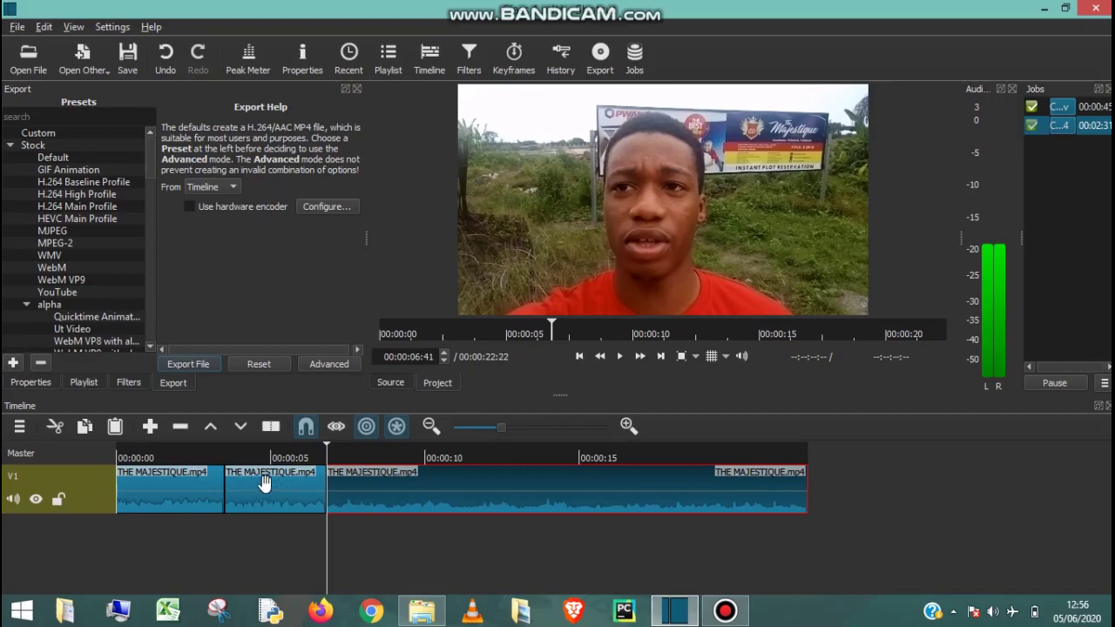
# Remove the middle segment of THE MAJESTIQUE.mp4 from track V1, closing the gap
pyautogui.click(287, 492)
pyautogui.click(290, 497)
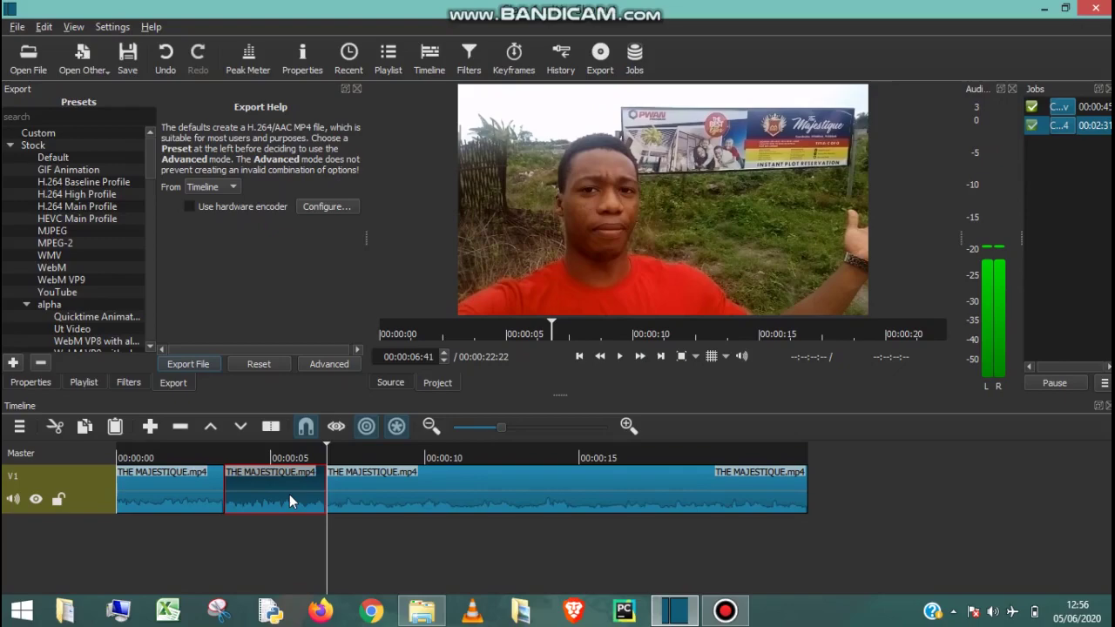
pyautogui.rightClick(289, 494)
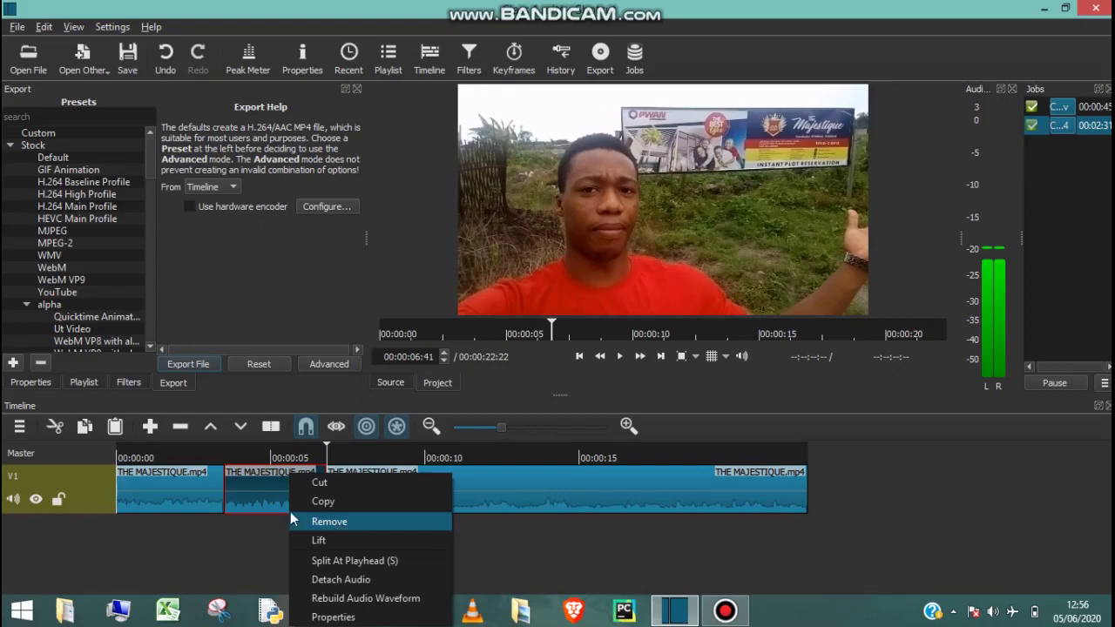
pyautogui.click(265, 508)
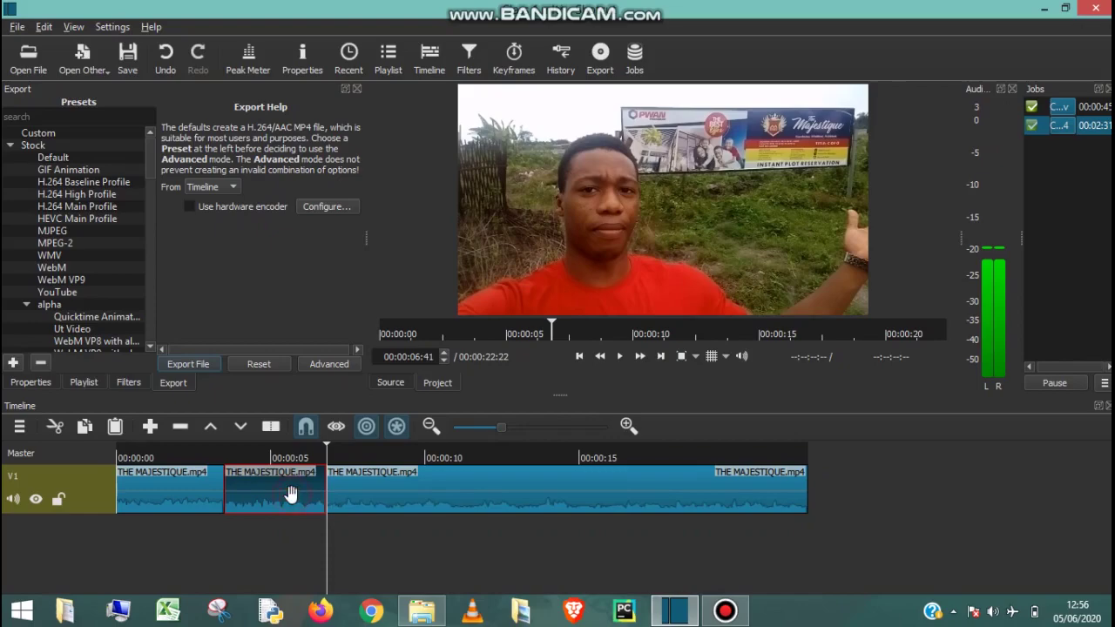
pyautogui.press('Delete')
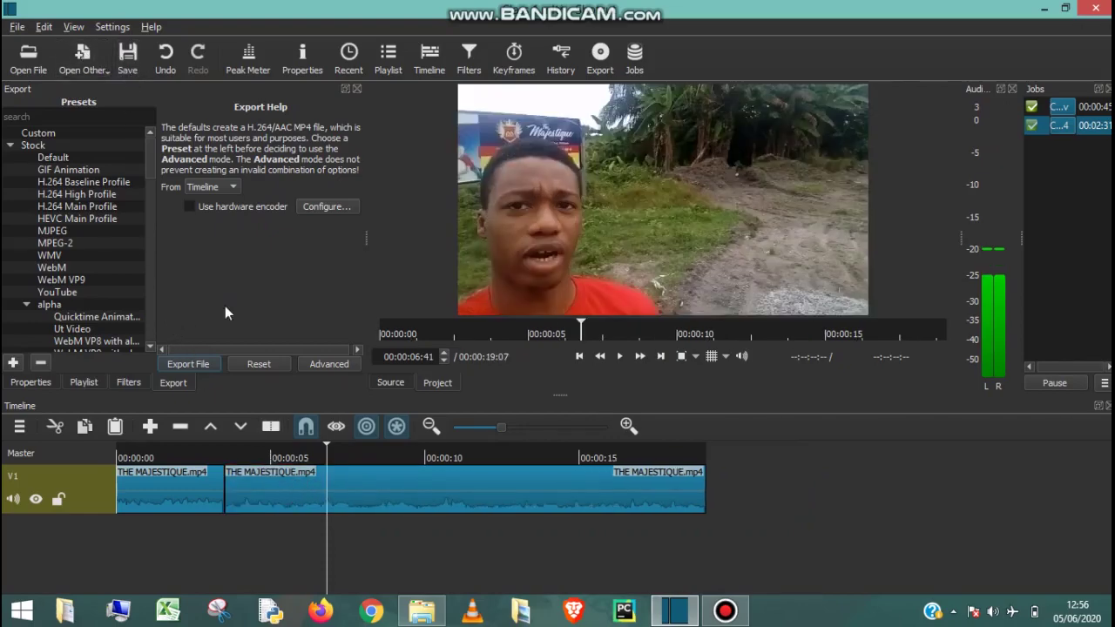
# Undo the removal of the middle segment
pyautogui.click(128, 59)
pyautogui.click(165, 58)
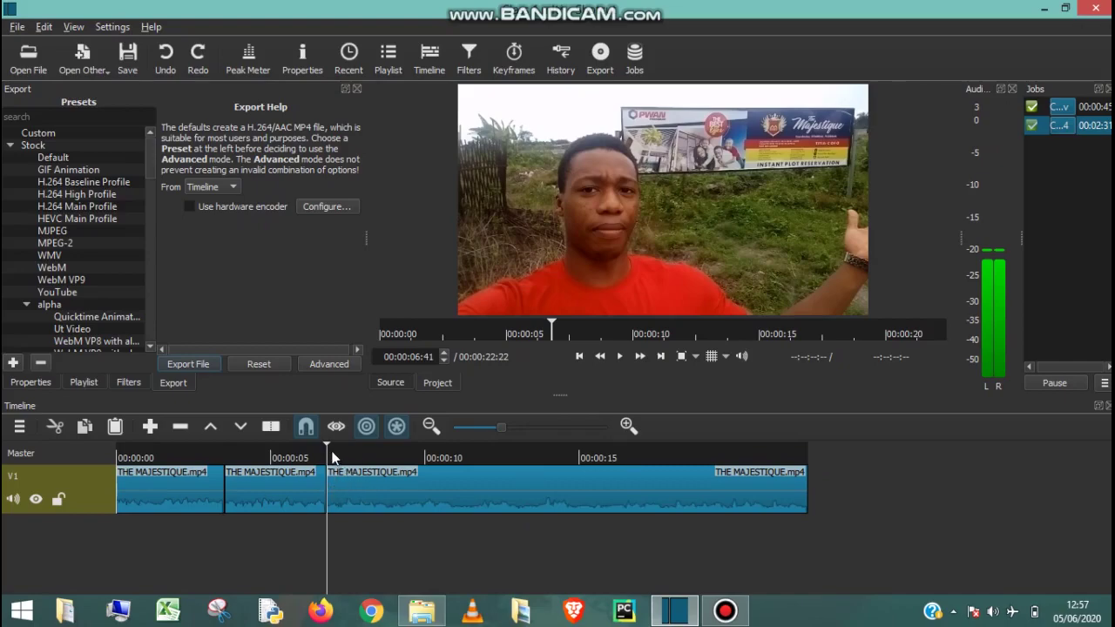
# Place the playhead at 00:00:07:08 in the third segment and advance it three frames to 00:00:07:11
pyautogui.click(331, 448)
pyautogui.click(338, 447)
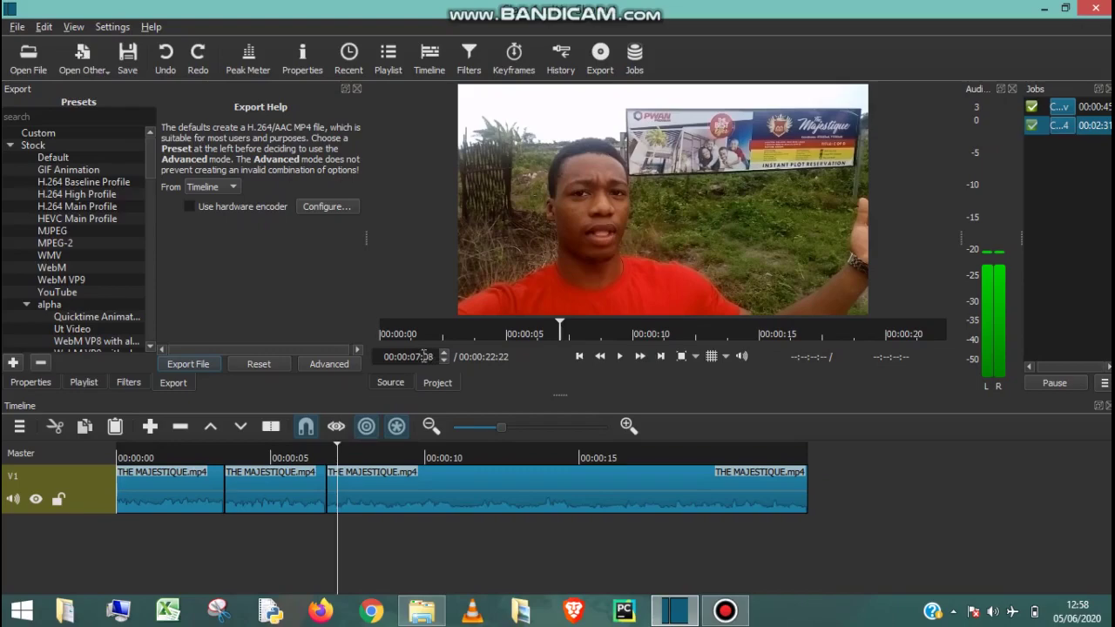
pyautogui.click(337, 447)
pyautogui.press('Right')
pyautogui.press('Right')
pyautogui.press('Right')
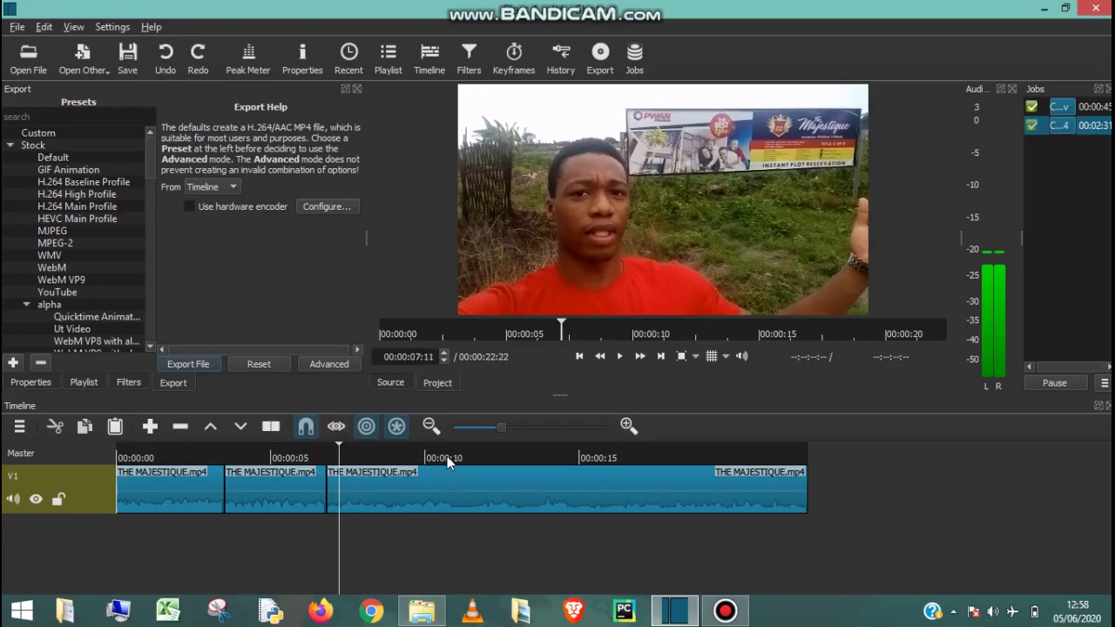
# Preview the third segment from 00:00:10:25 onward, playing a stretch of it and stopping playback
pyautogui.click(440, 451)
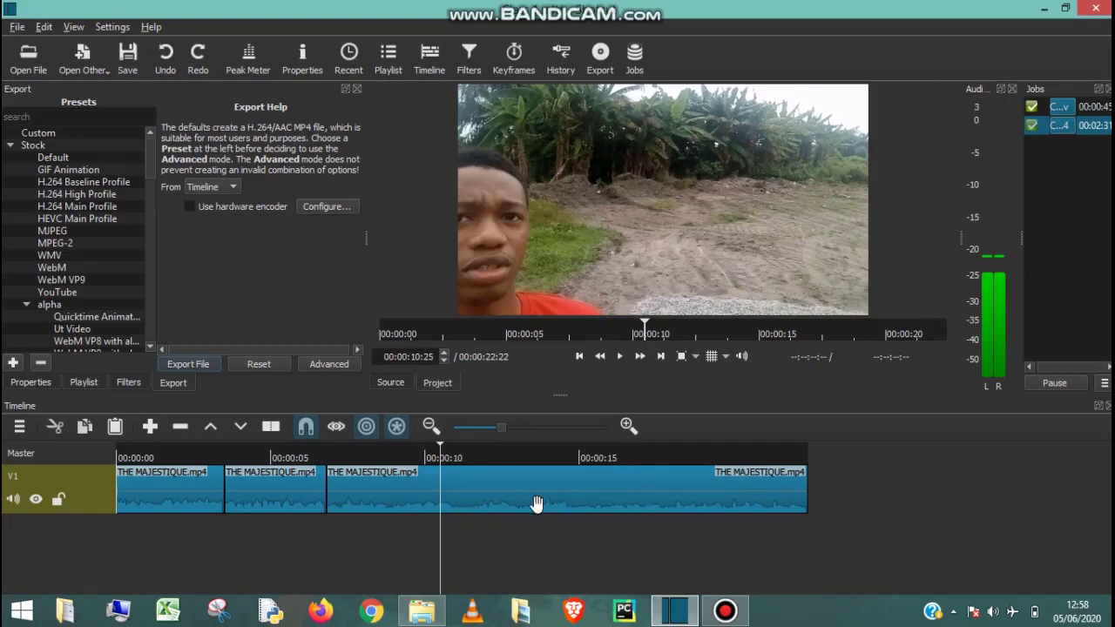
pyautogui.click(447, 471)
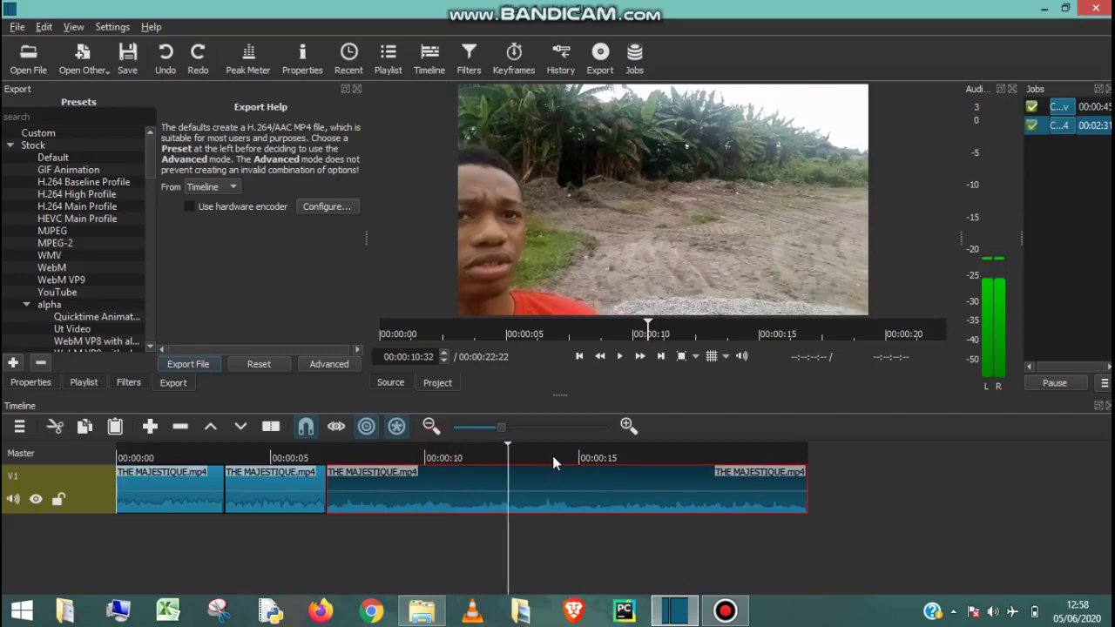
pyautogui.click(552, 455)
pyautogui.press('space')
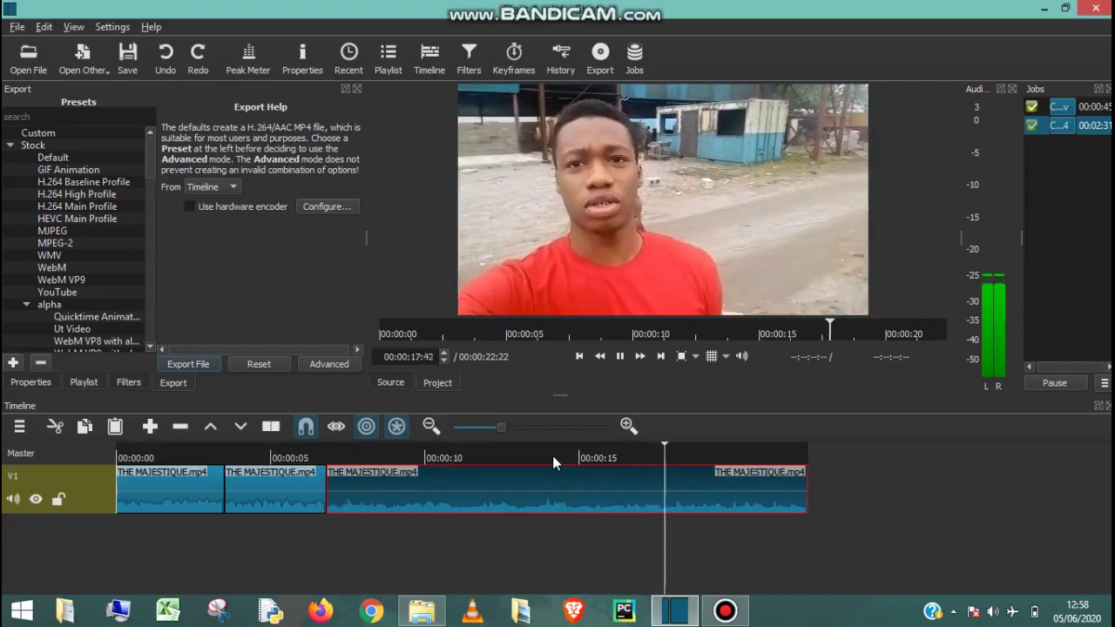
pyautogui.press('space')
pyautogui.press('Right')
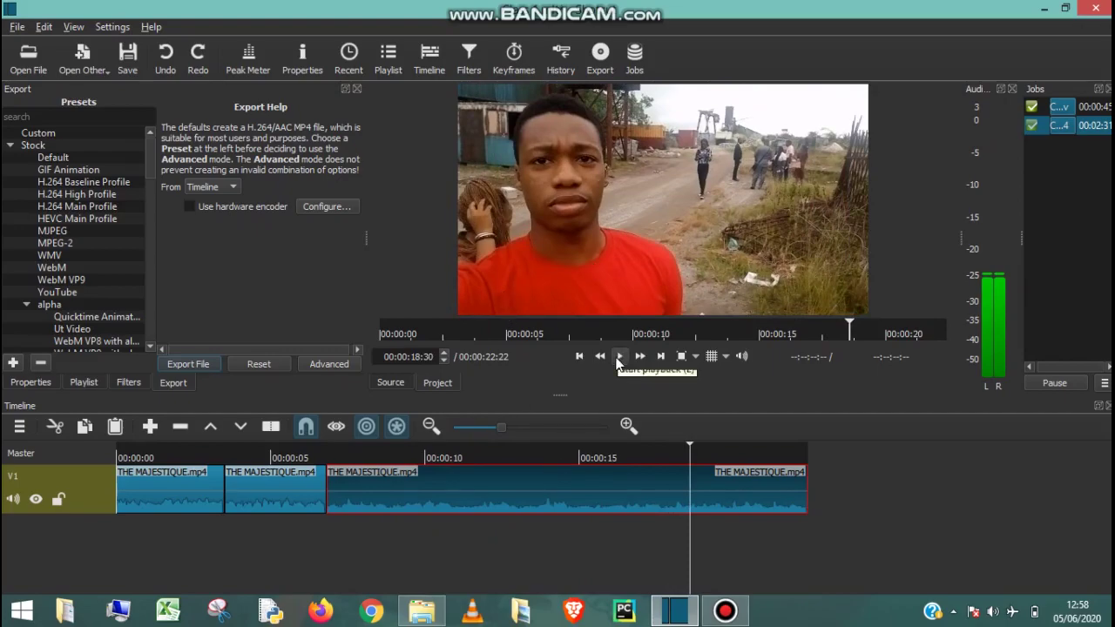
# Move the playhead back through 00:00:17:45 to 00:00:15:26 and view the third segment's available clip actions
pyautogui.click(688, 448)
pyautogui.click(668, 449)
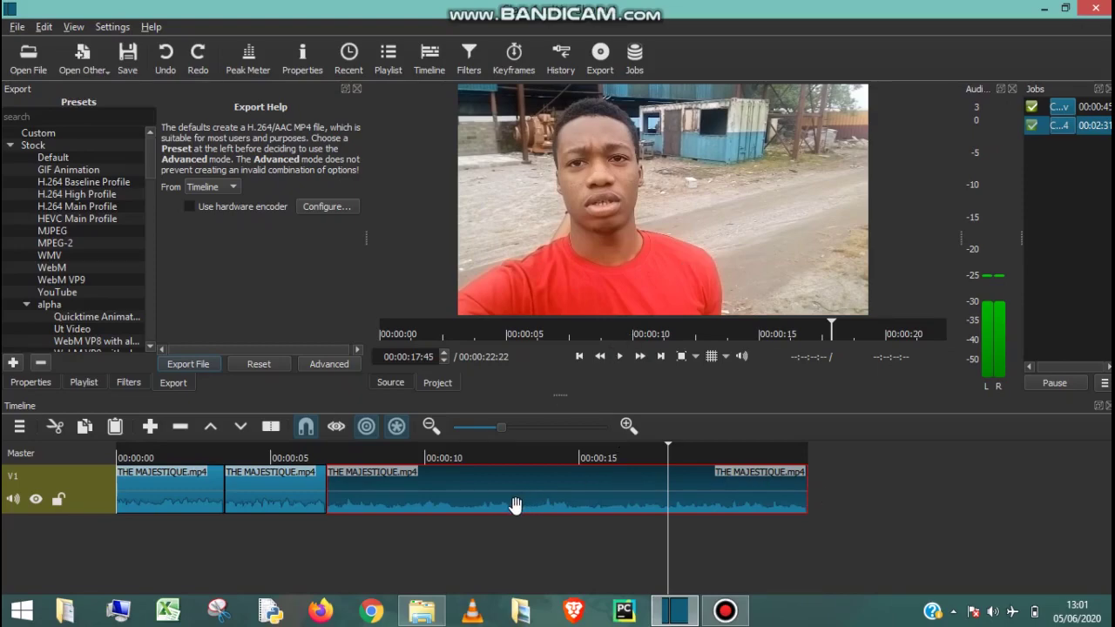
pyautogui.click(666, 450)
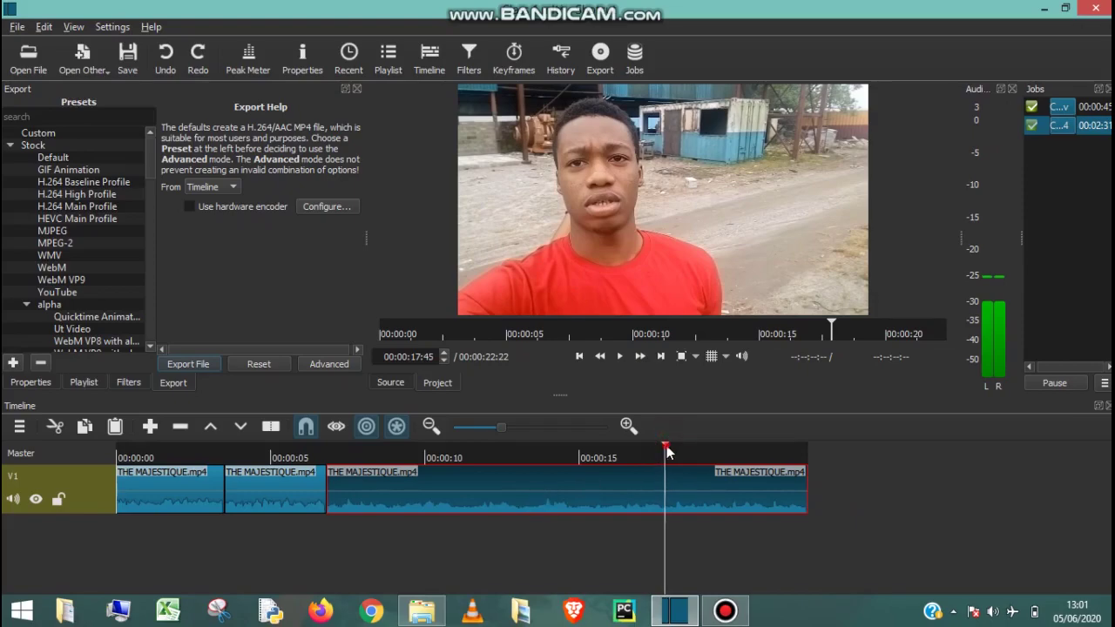
pyautogui.click(595, 442)
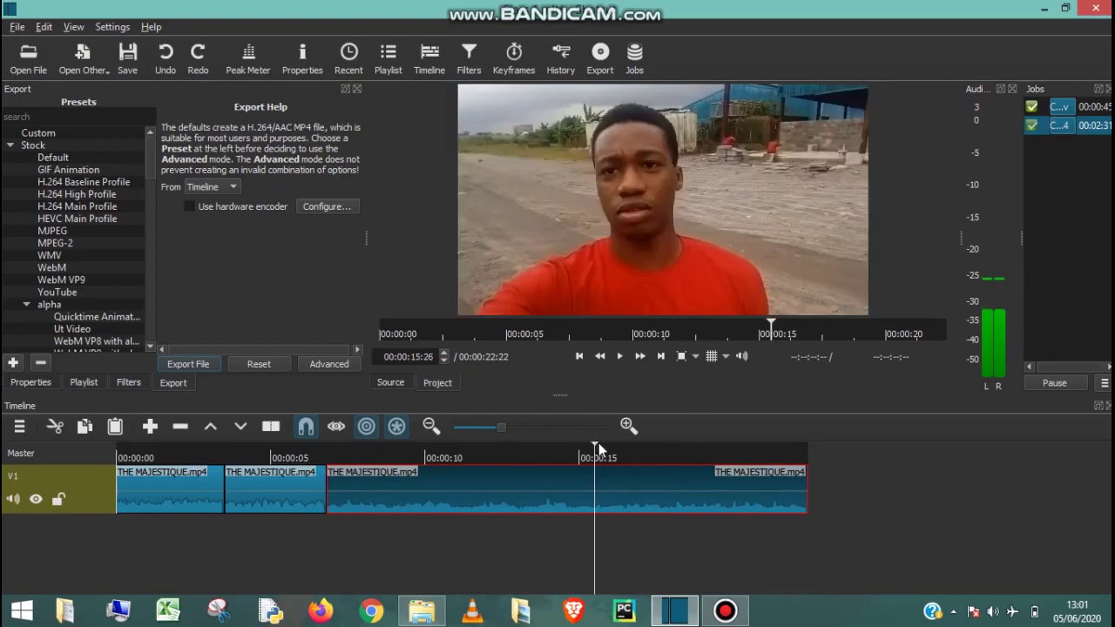
pyautogui.rightClick(612, 493)
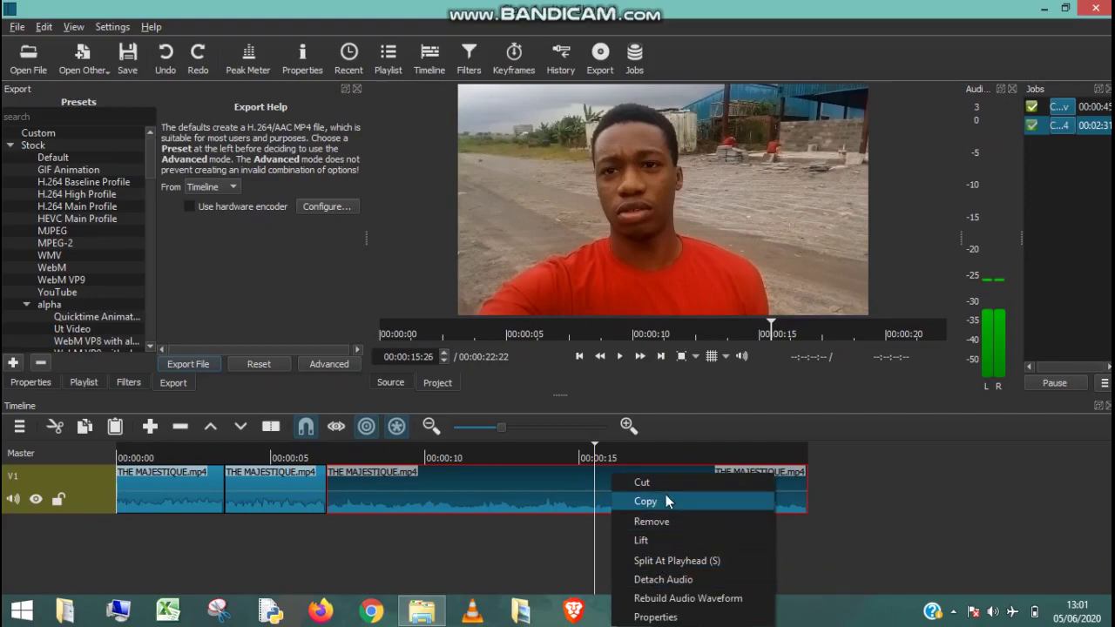
pyautogui.click(679, 426)
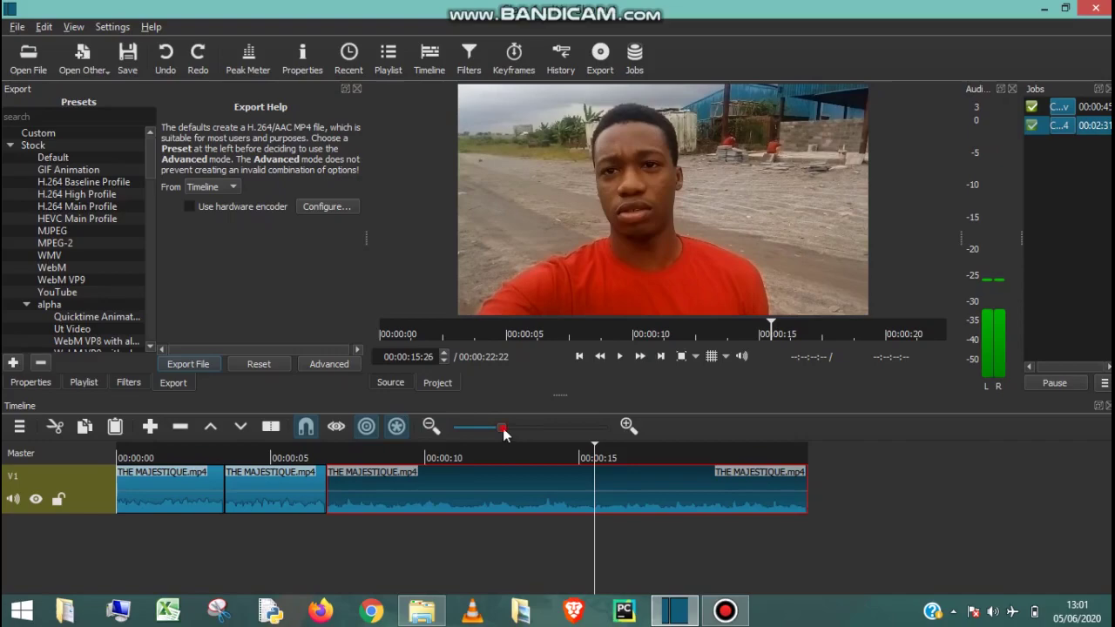
# Try different timeline zoom levels, finishing slightly more magnified than the original scale
pyautogui.moveTo(503, 428); pyautogui.dragTo(491, 428)
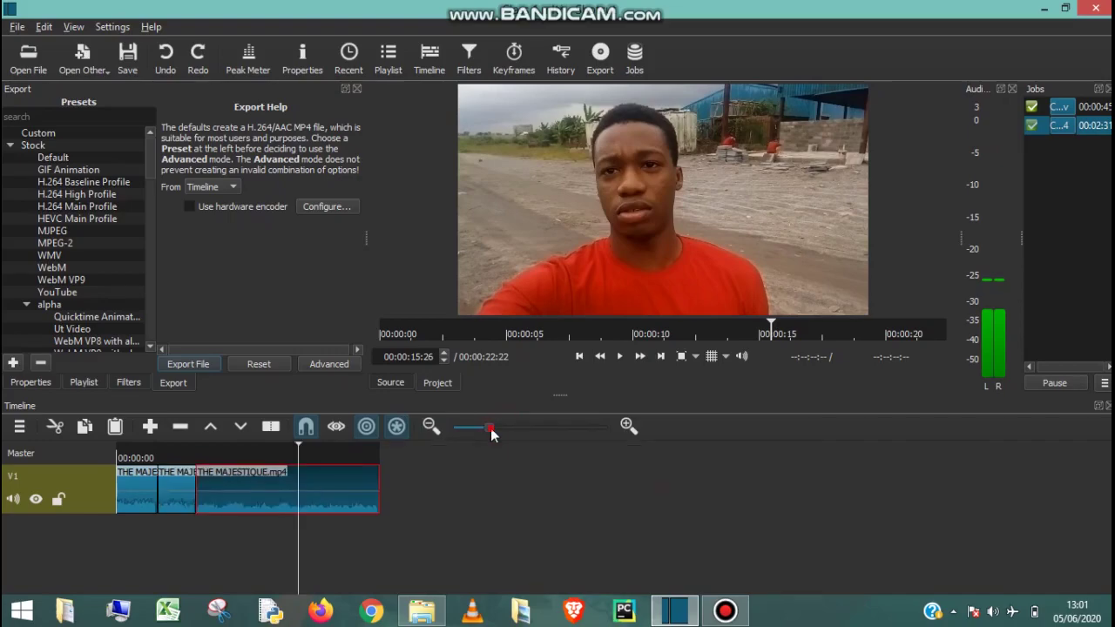
pyautogui.click(492, 431)
pyautogui.moveTo(558, 422); pyautogui.dragTo(512, 423)
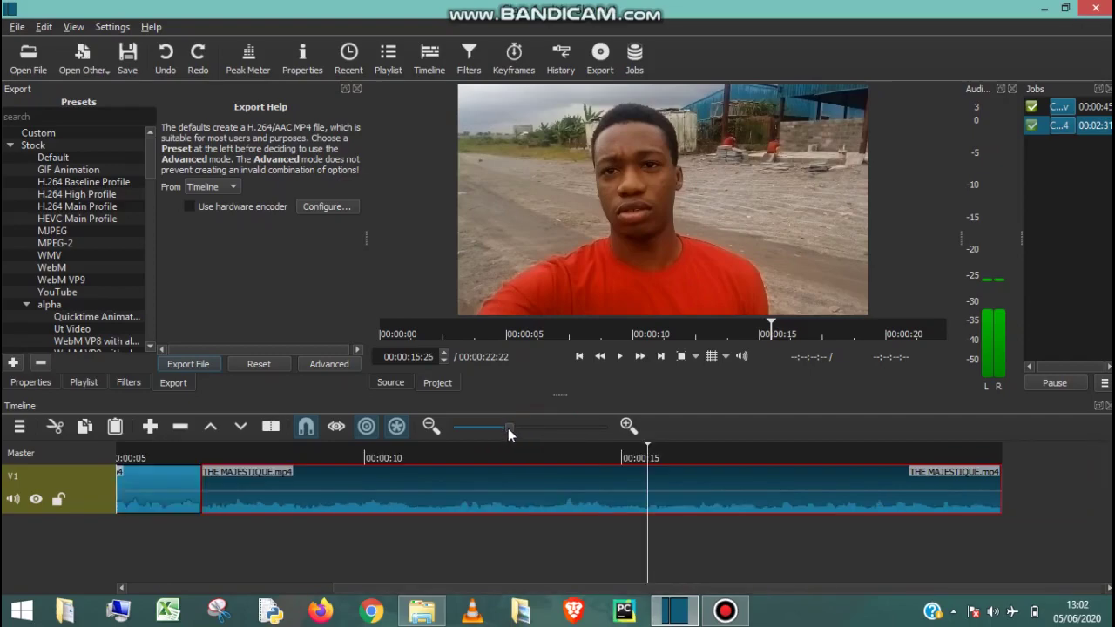
pyautogui.moveTo(509, 430); pyautogui.dragTo(506, 430)
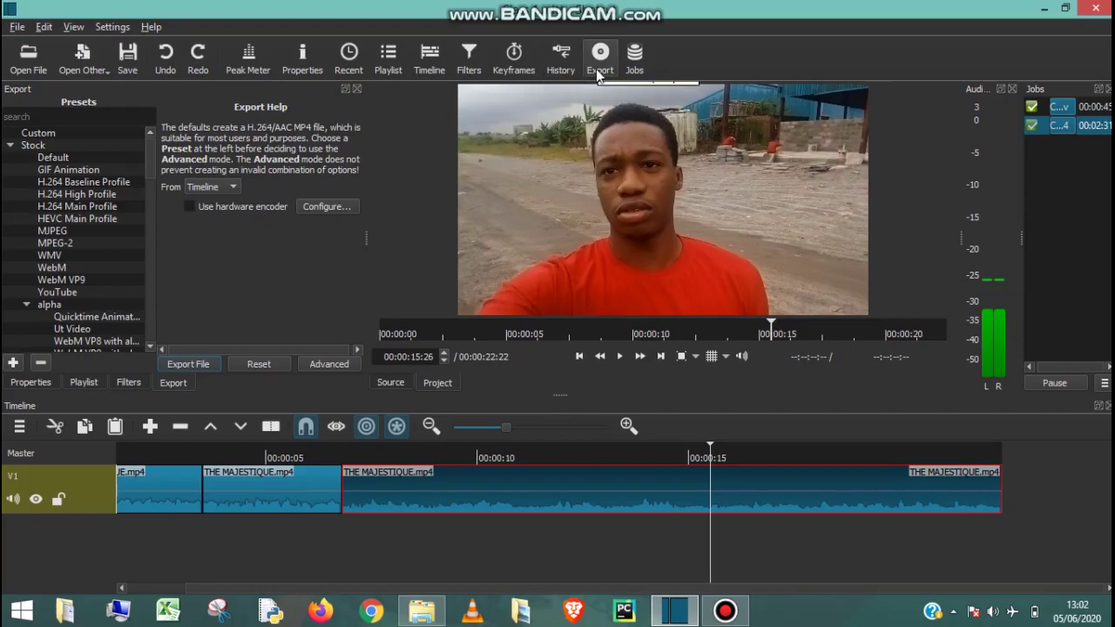
# Export the timeline to the Desktop as Class 1.mp4, replacing the existing file, and select the new export job
pyautogui.click(129, 69)
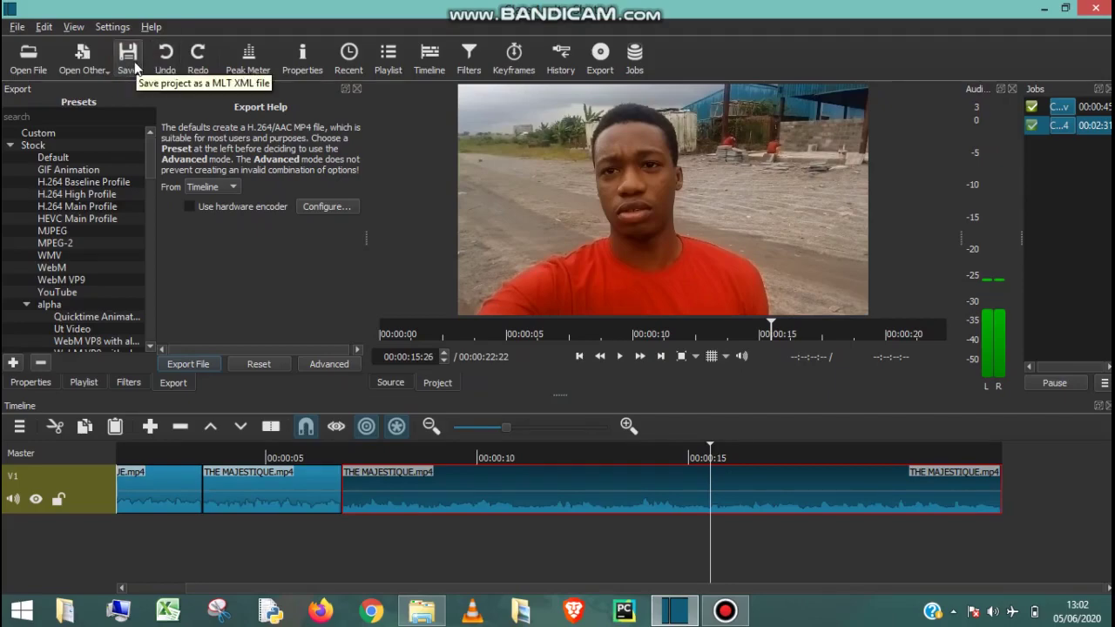
pyautogui.click(129, 63)
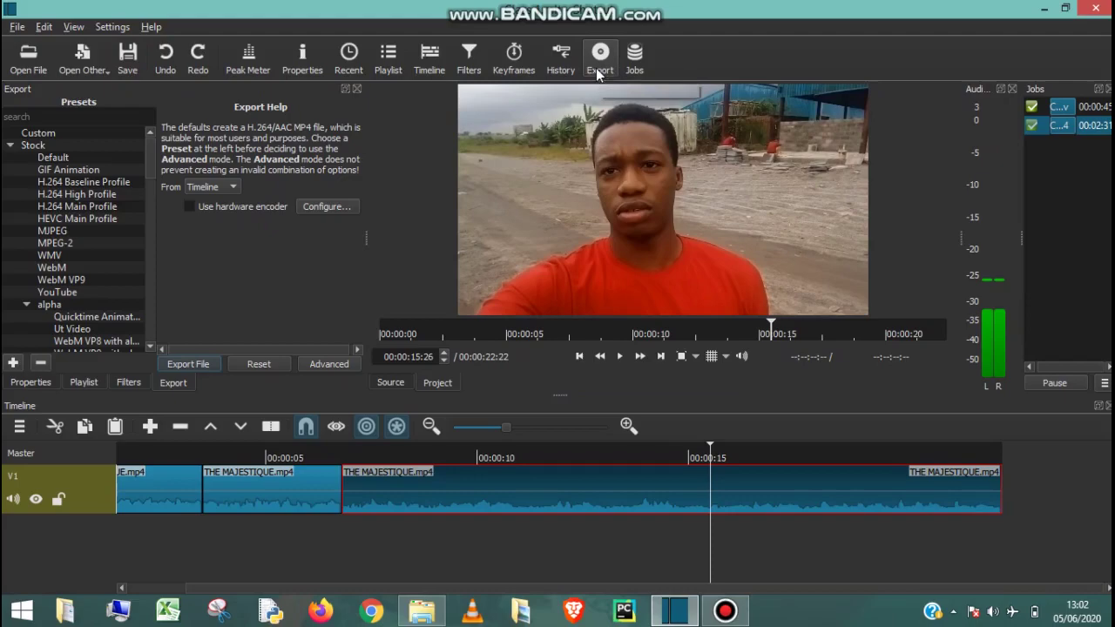
pyautogui.click(597, 61)
pyautogui.click(206, 370)
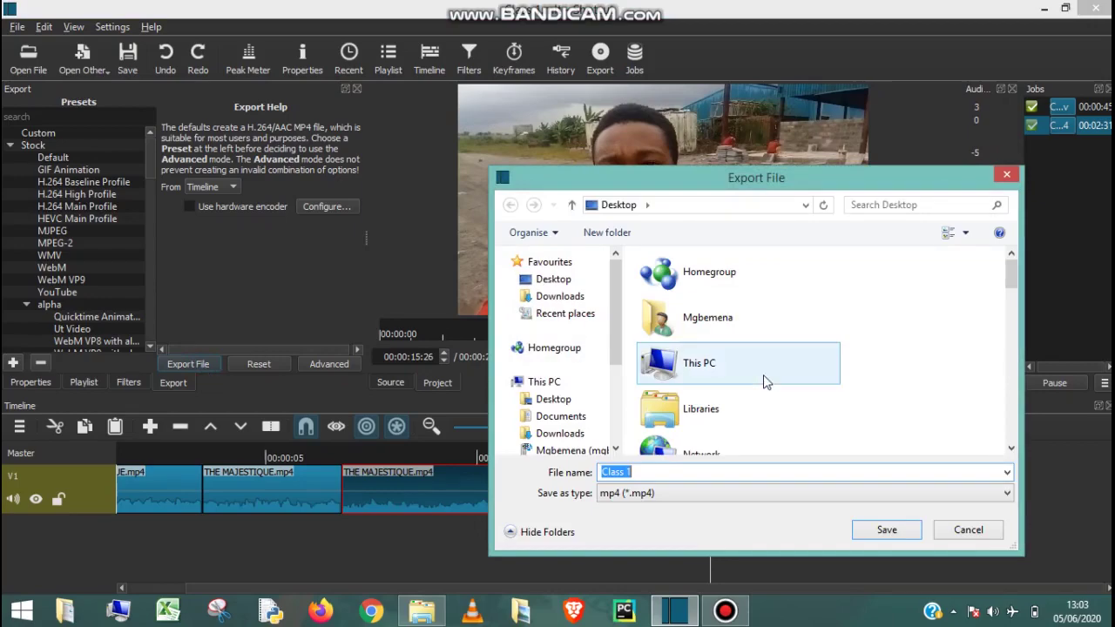
pyautogui.click(879, 524)
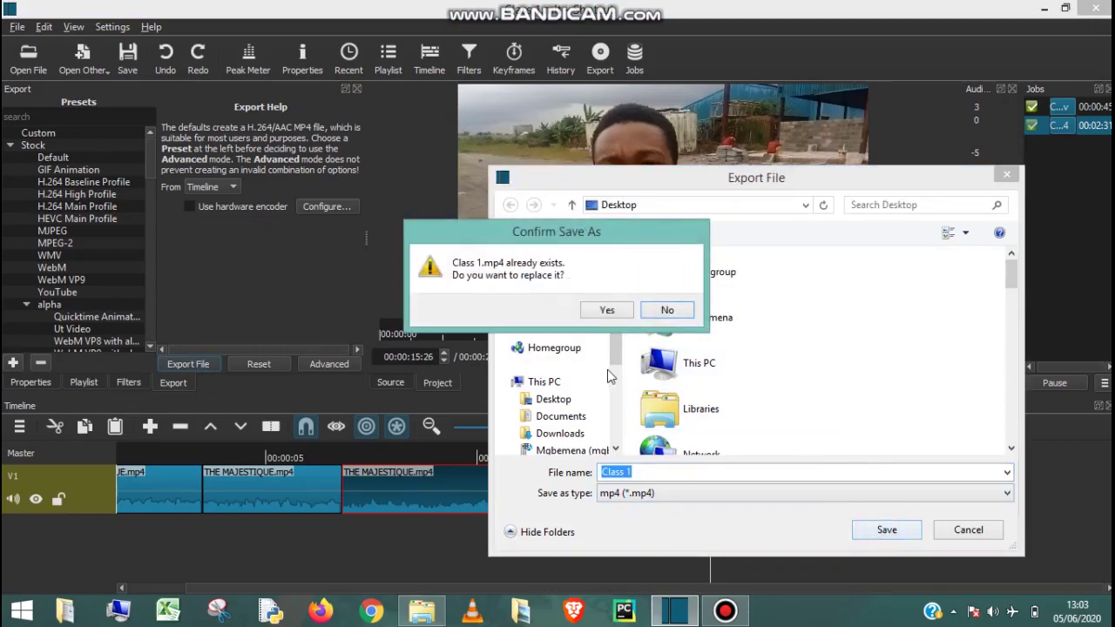
pyautogui.click(608, 310)
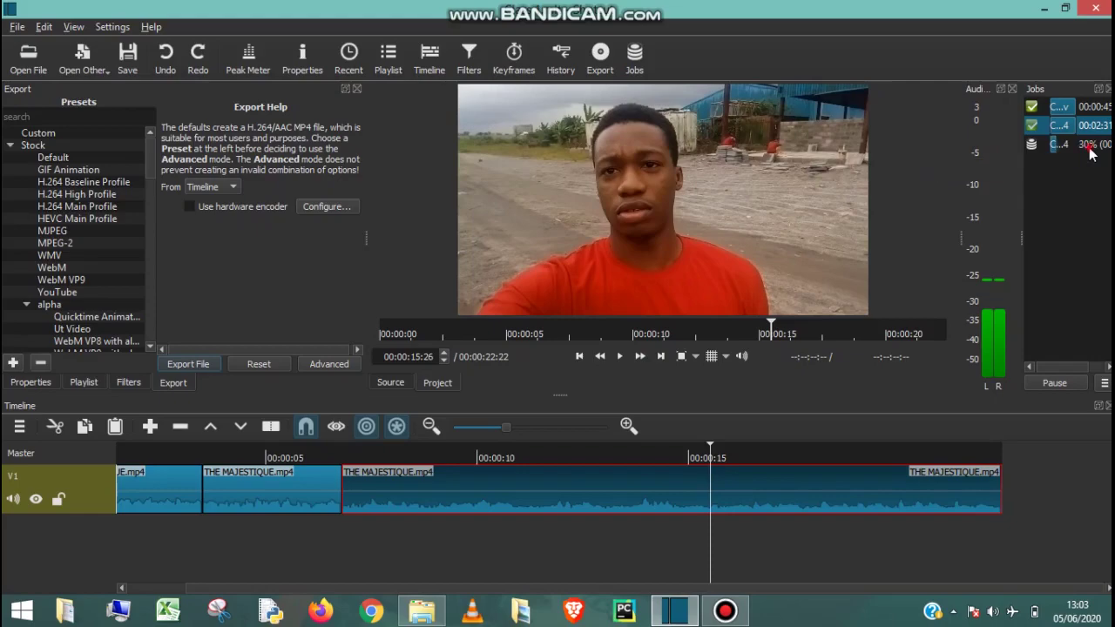
pyautogui.click(1091, 150)
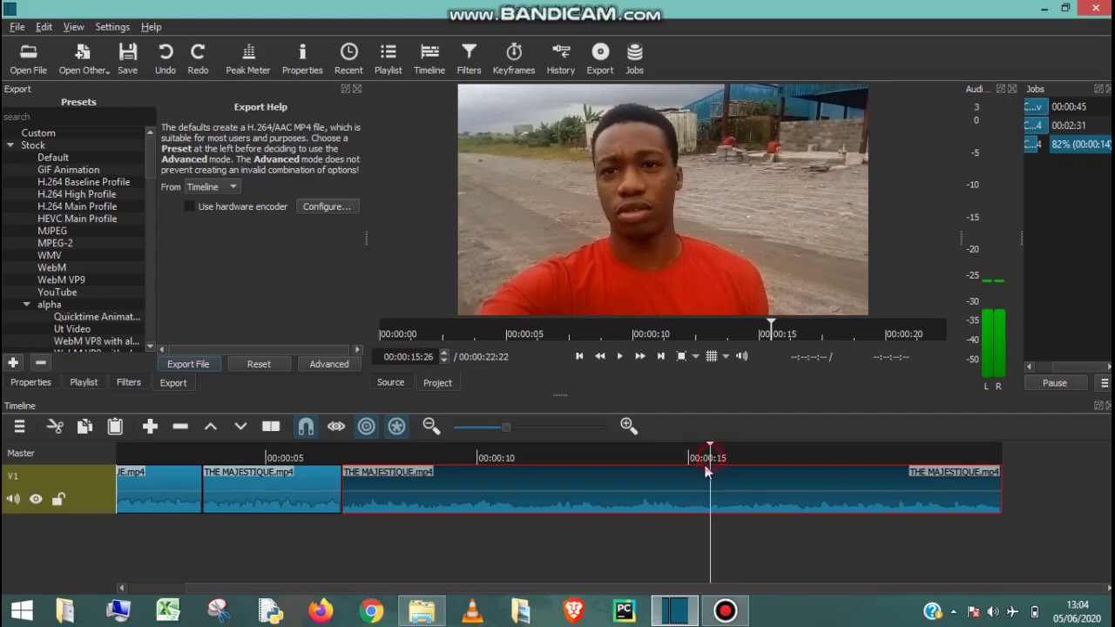
# View the third segment at 00:00:14:07, check its clip actions, and move the playhead to 00:00:15:03
pyautogui.click(653, 457)
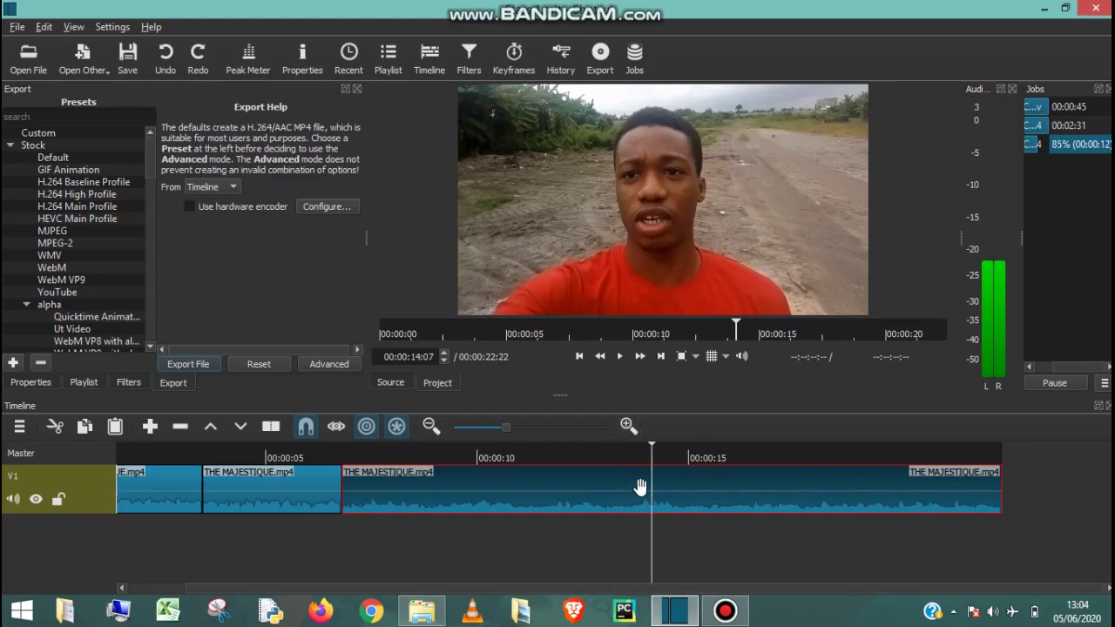
pyautogui.rightClick(649, 492)
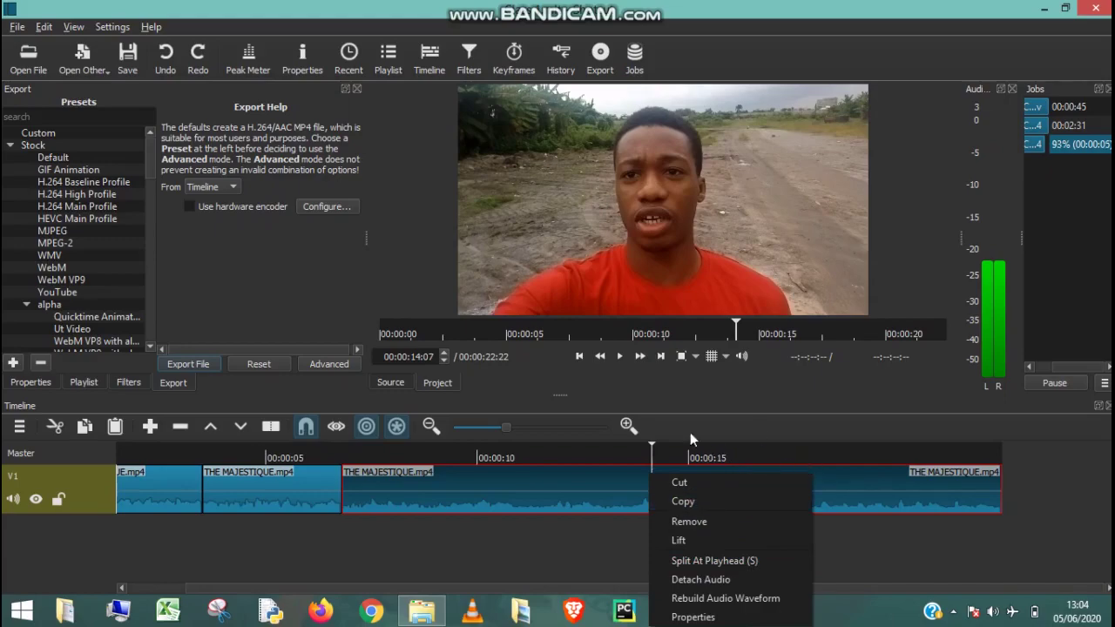
pyautogui.click(691, 456)
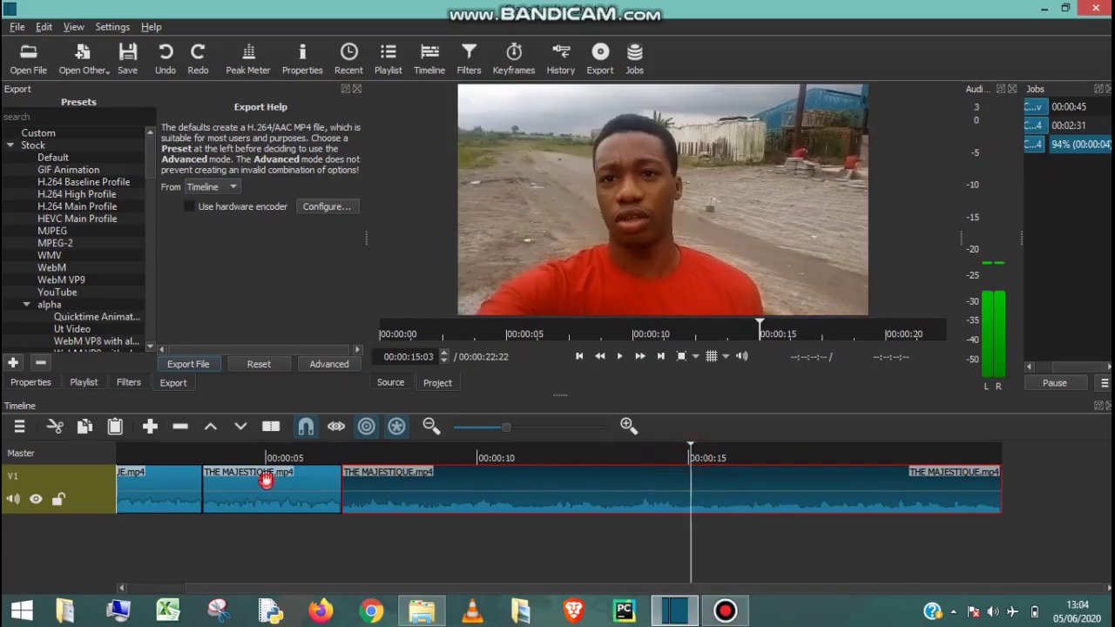
# Remove the middle THE MAJESTIQUE.mp4 segment from track V1 so the remaining two segments join
pyautogui.click(266, 482)
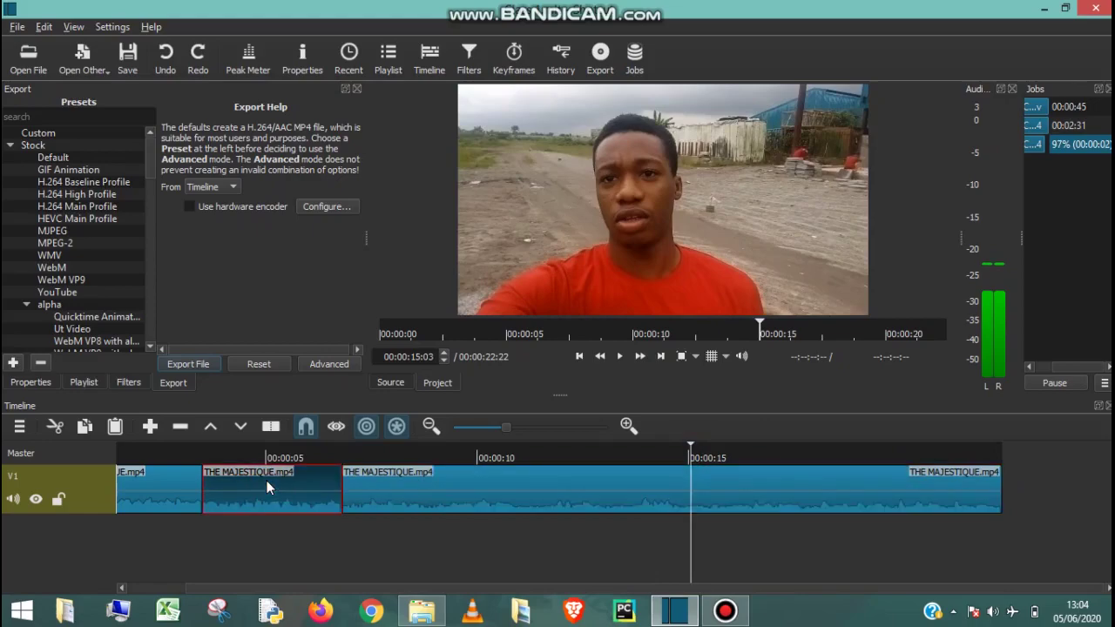
pyautogui.rightClick(266, 482)
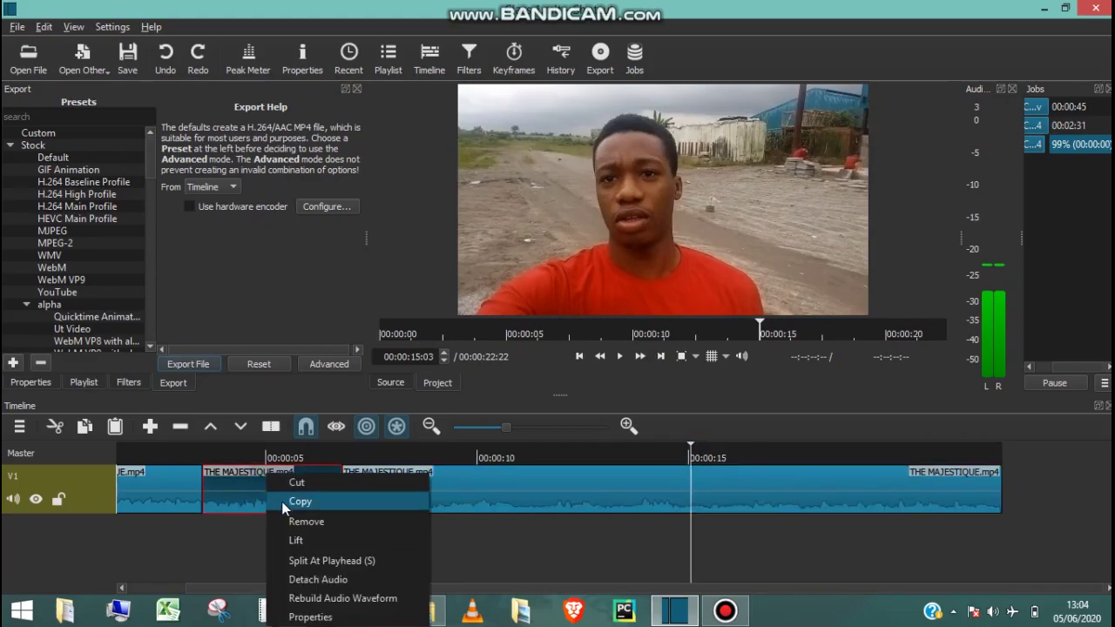
pyautogui.click(296, 521)
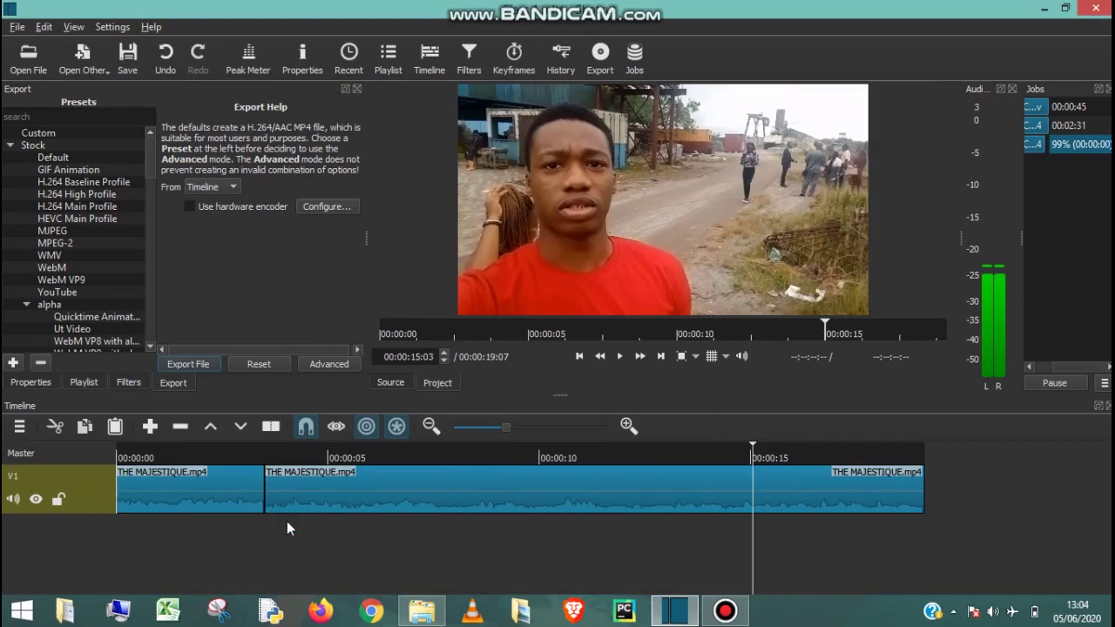